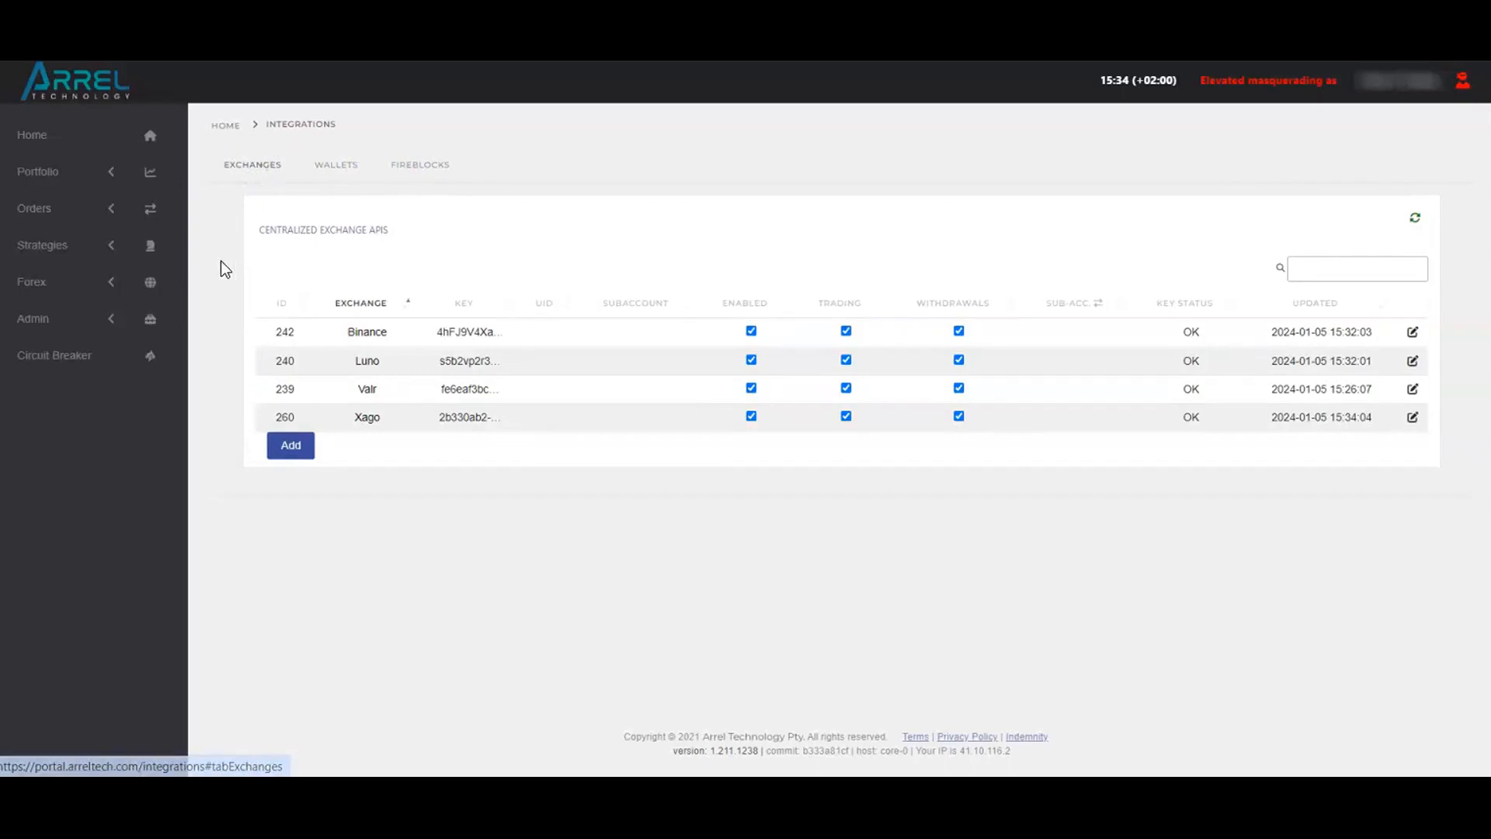
Start adding a Kraken exchange integration and enter its API key and API secret
left_click(295, 449)
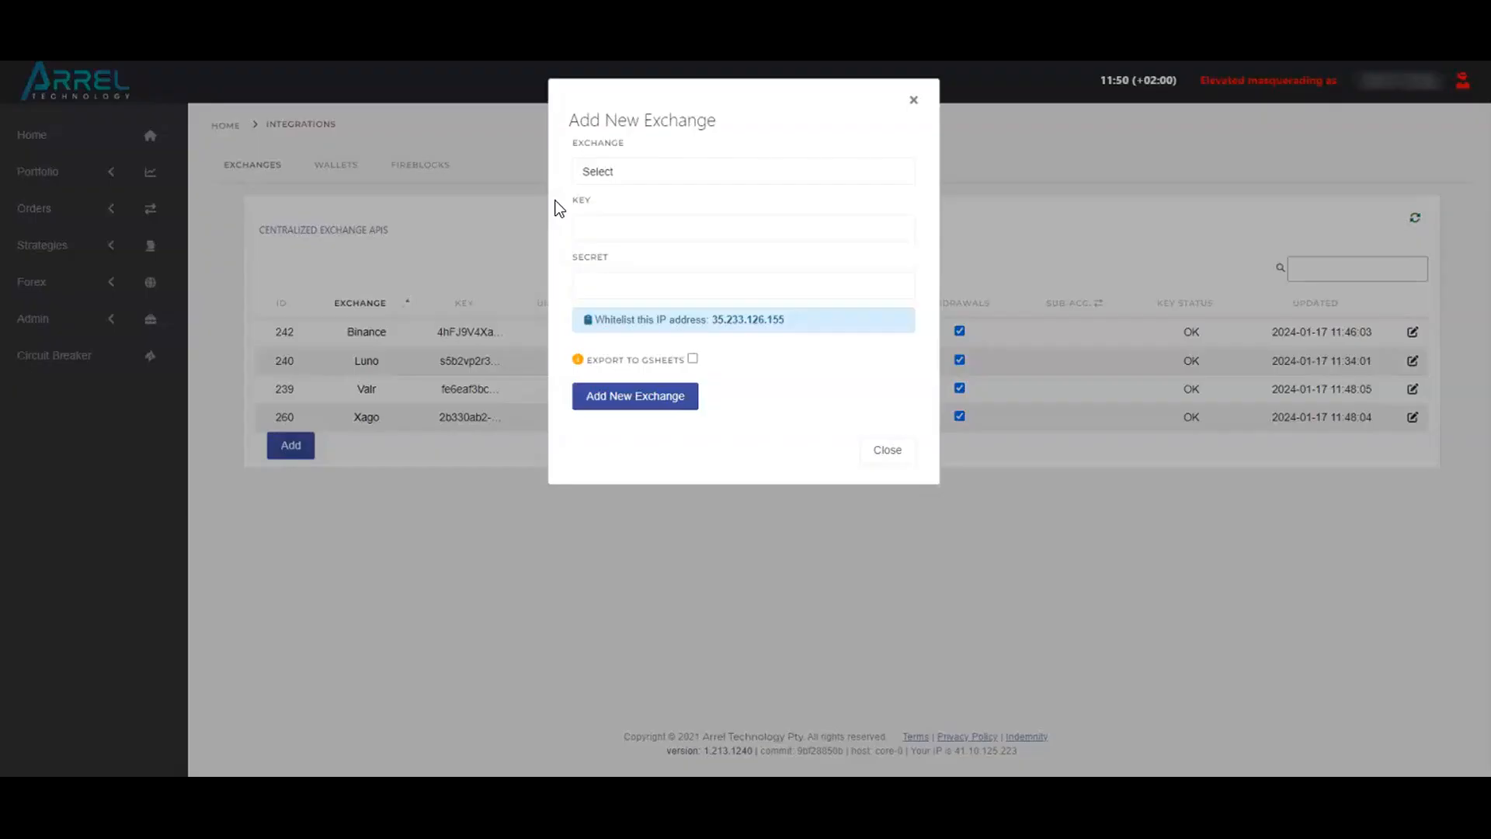
left_click(622, 174)
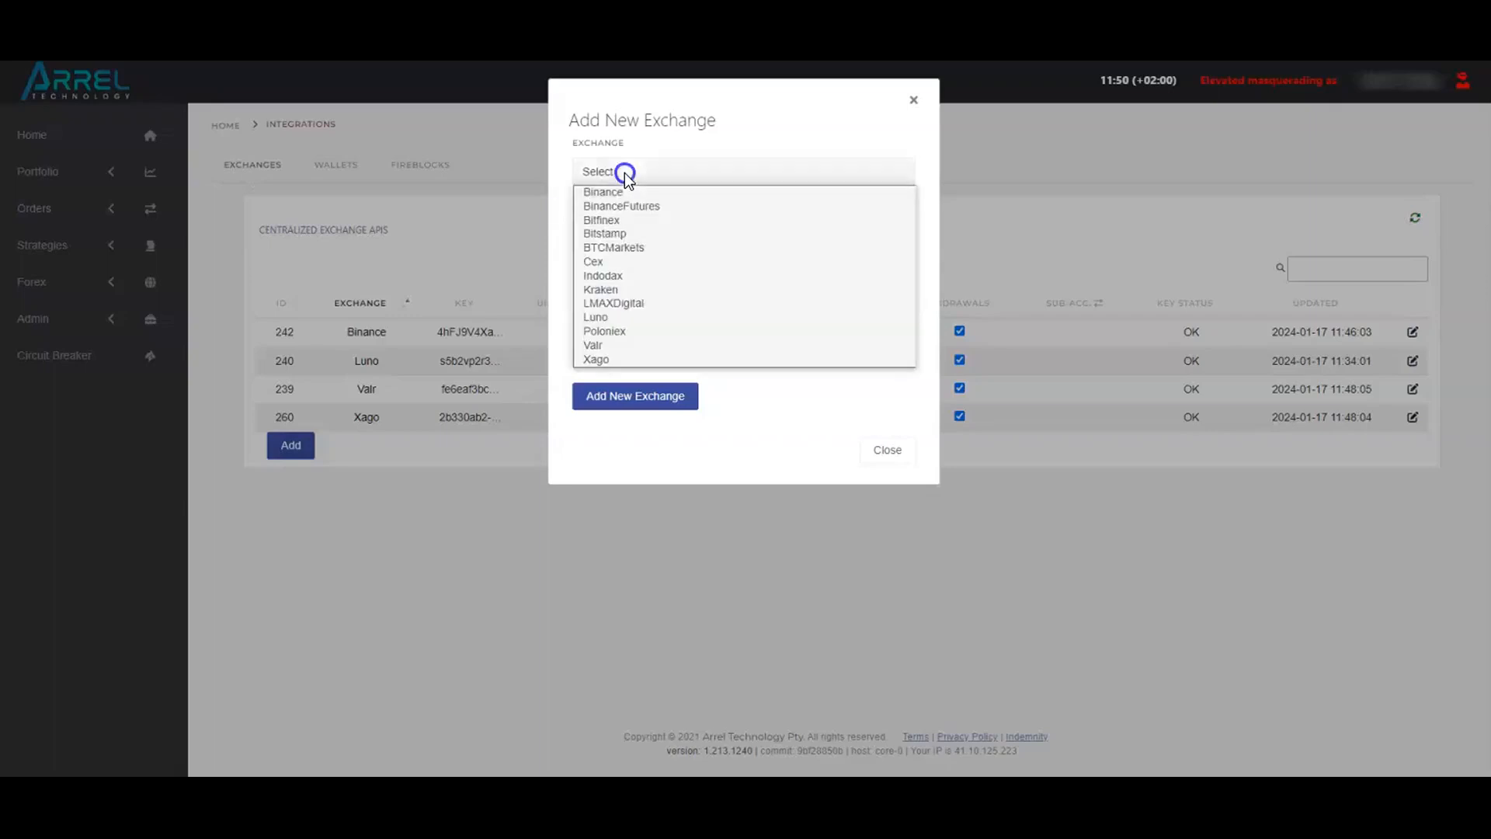
left_click(627, 289)
left_click(626, 224)
key("ctrl+v")
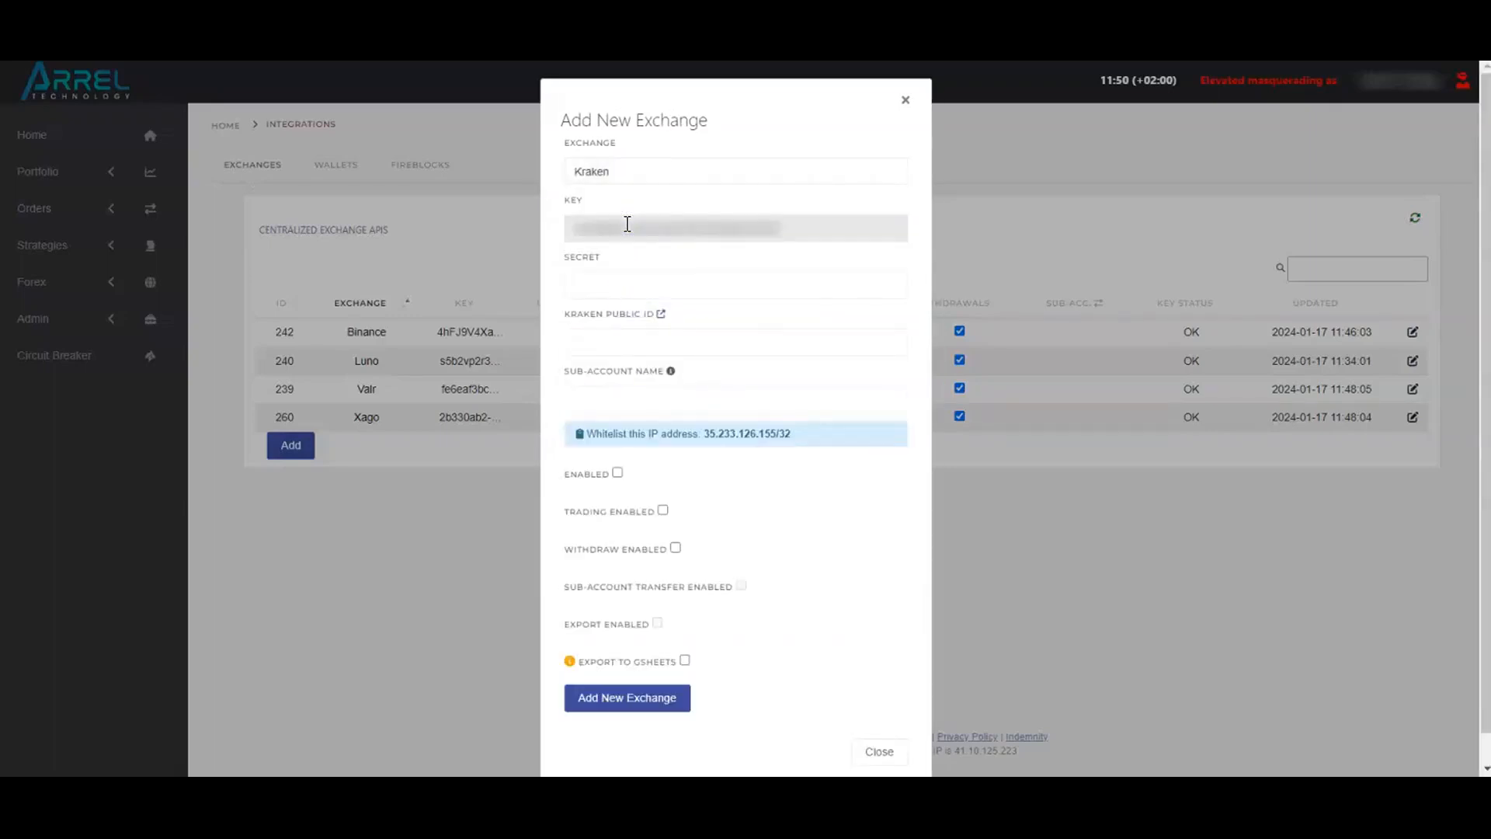
left_click(627, 288)
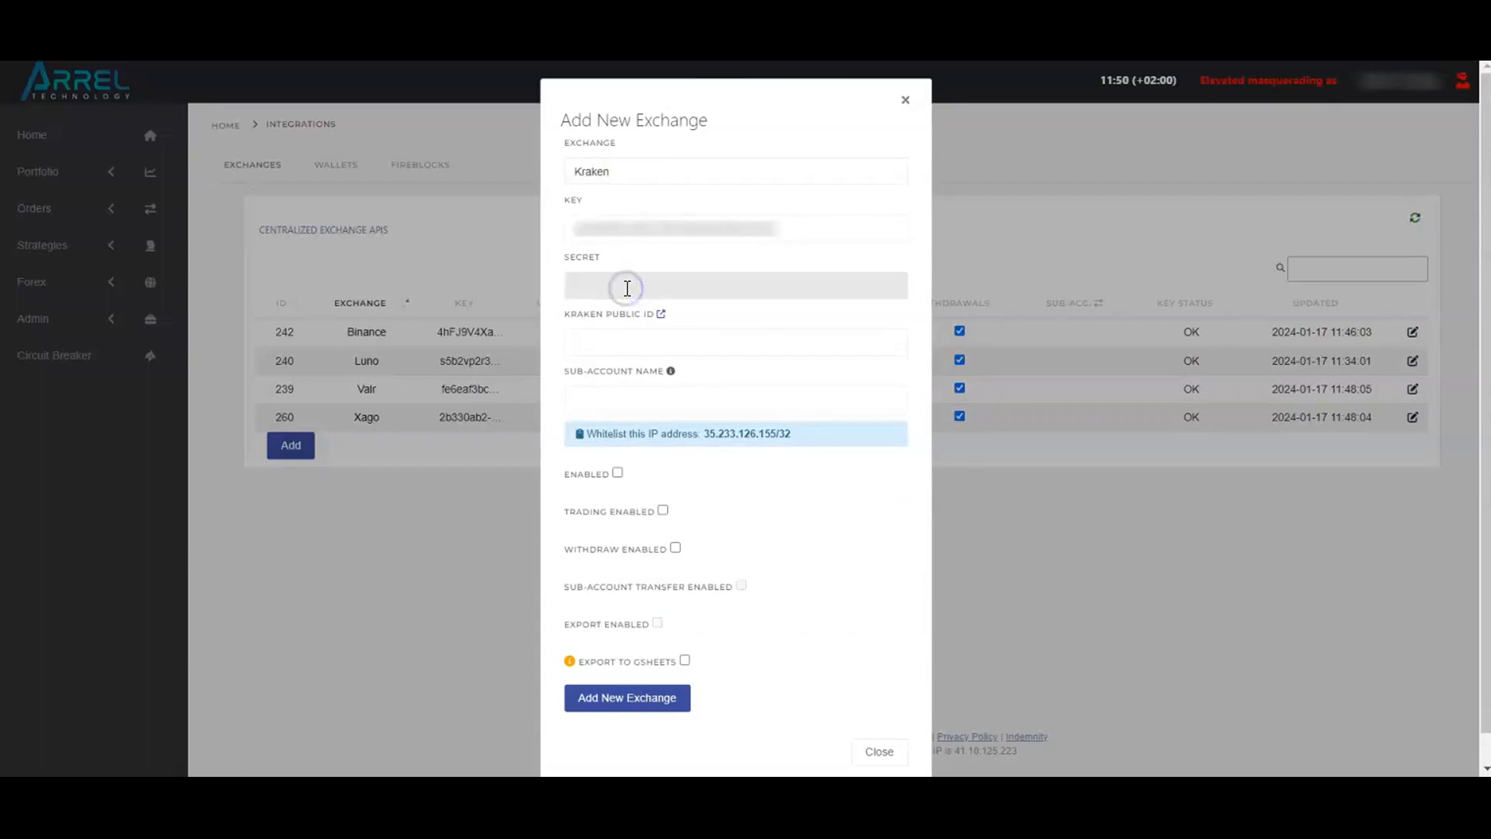
type("•••••")
Allow the Kraken integration to be enabled, to trade and to withdraw
left_click(619, 475)
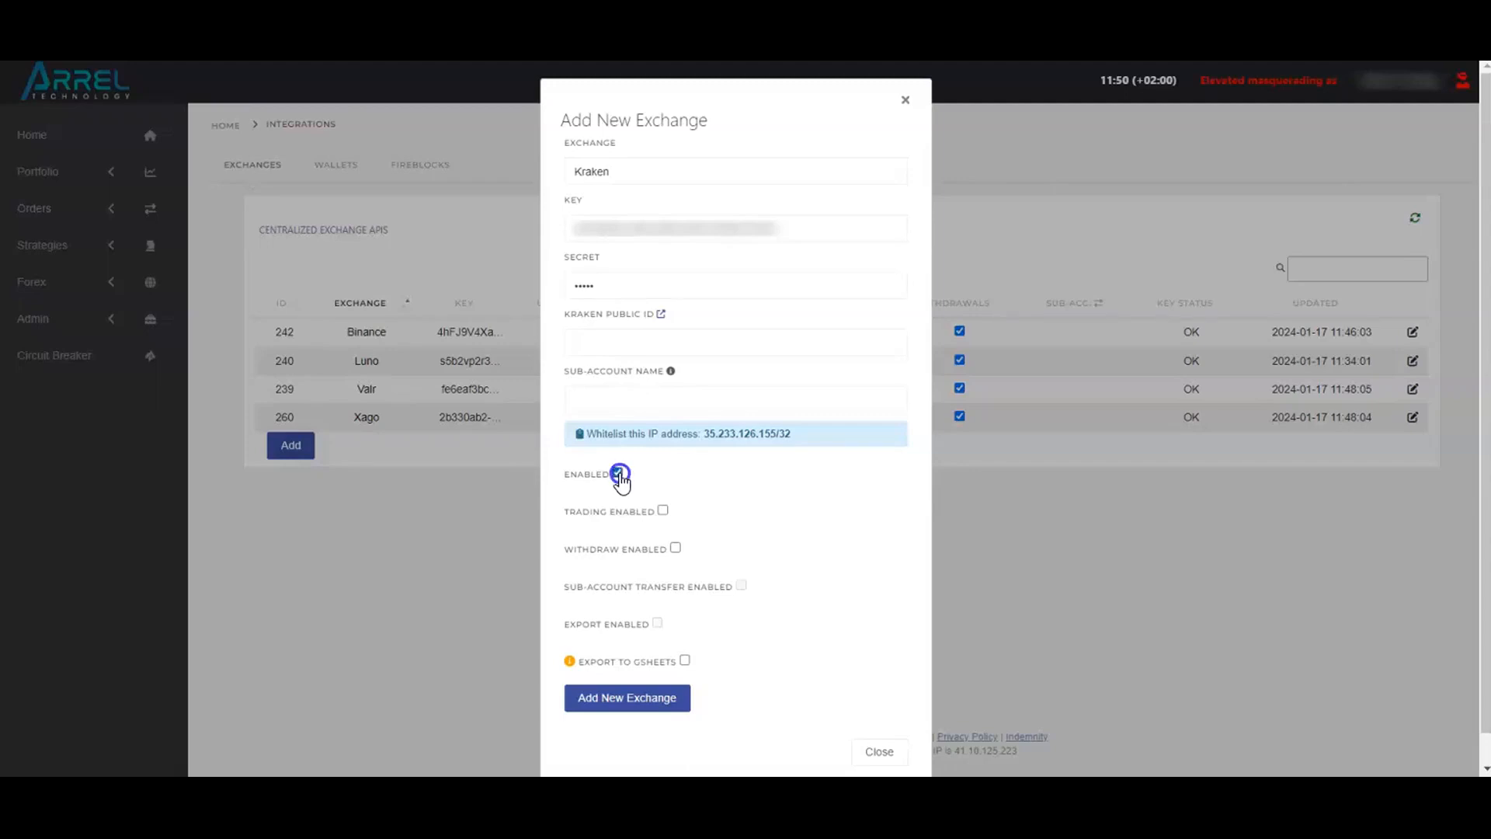
left_click(664, 514)
left_click(675, 551)
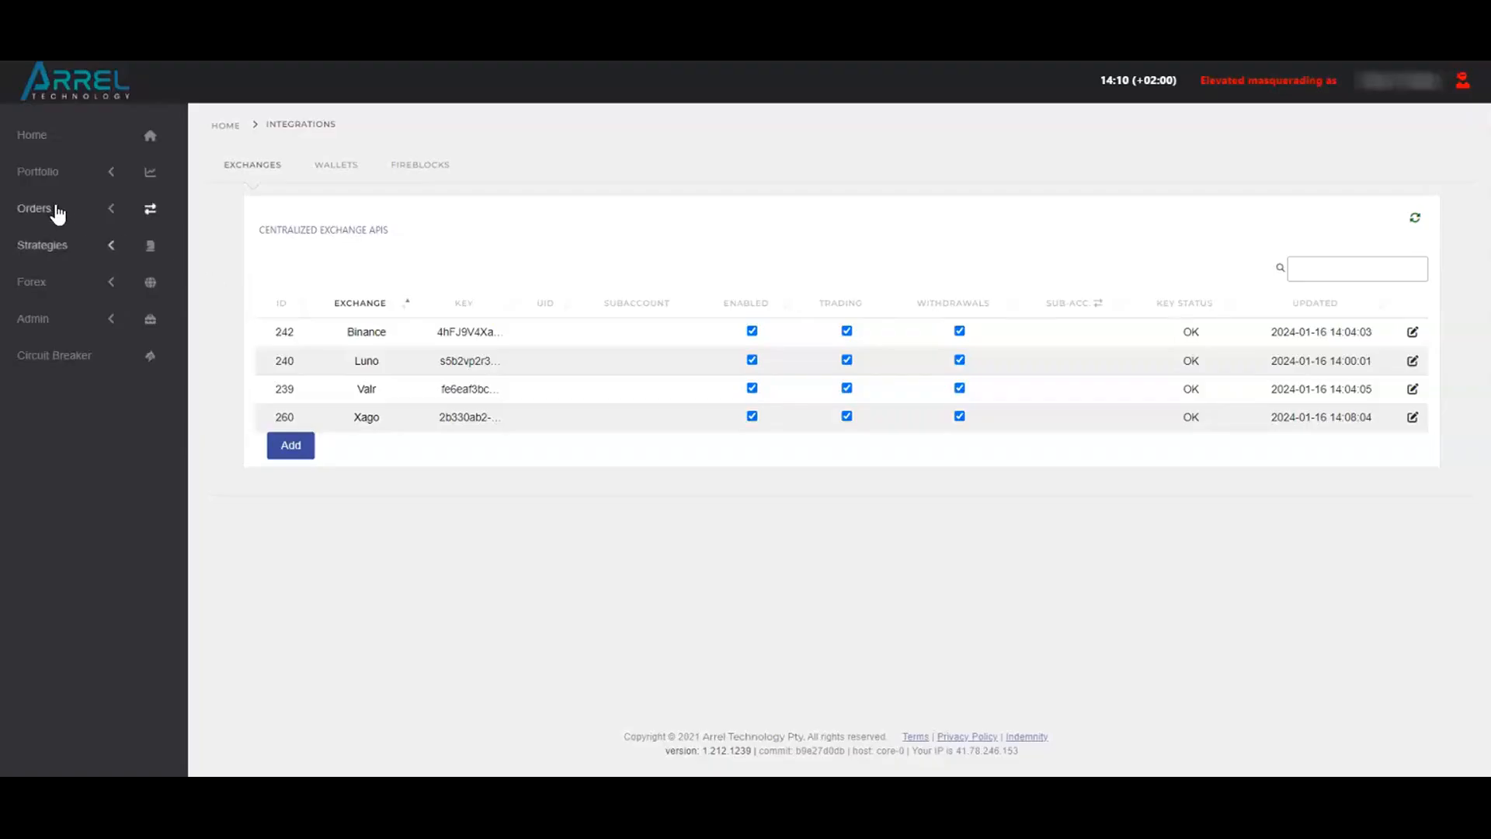
Open the portfolio's Treasury overview and review the alternate display currencies, keeping USD selected
left_click(27, 174)
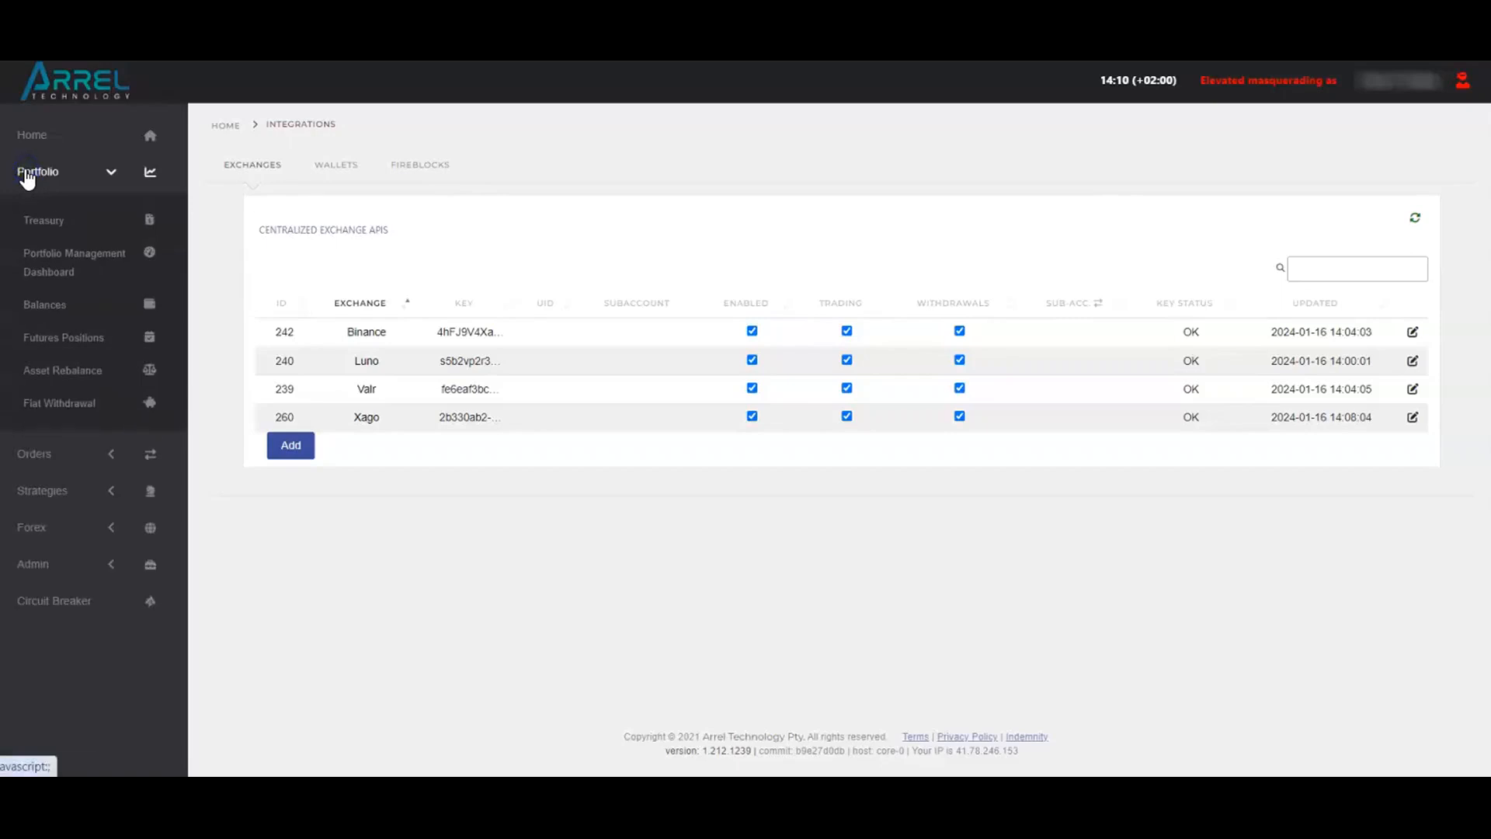
left_click(46, 227)
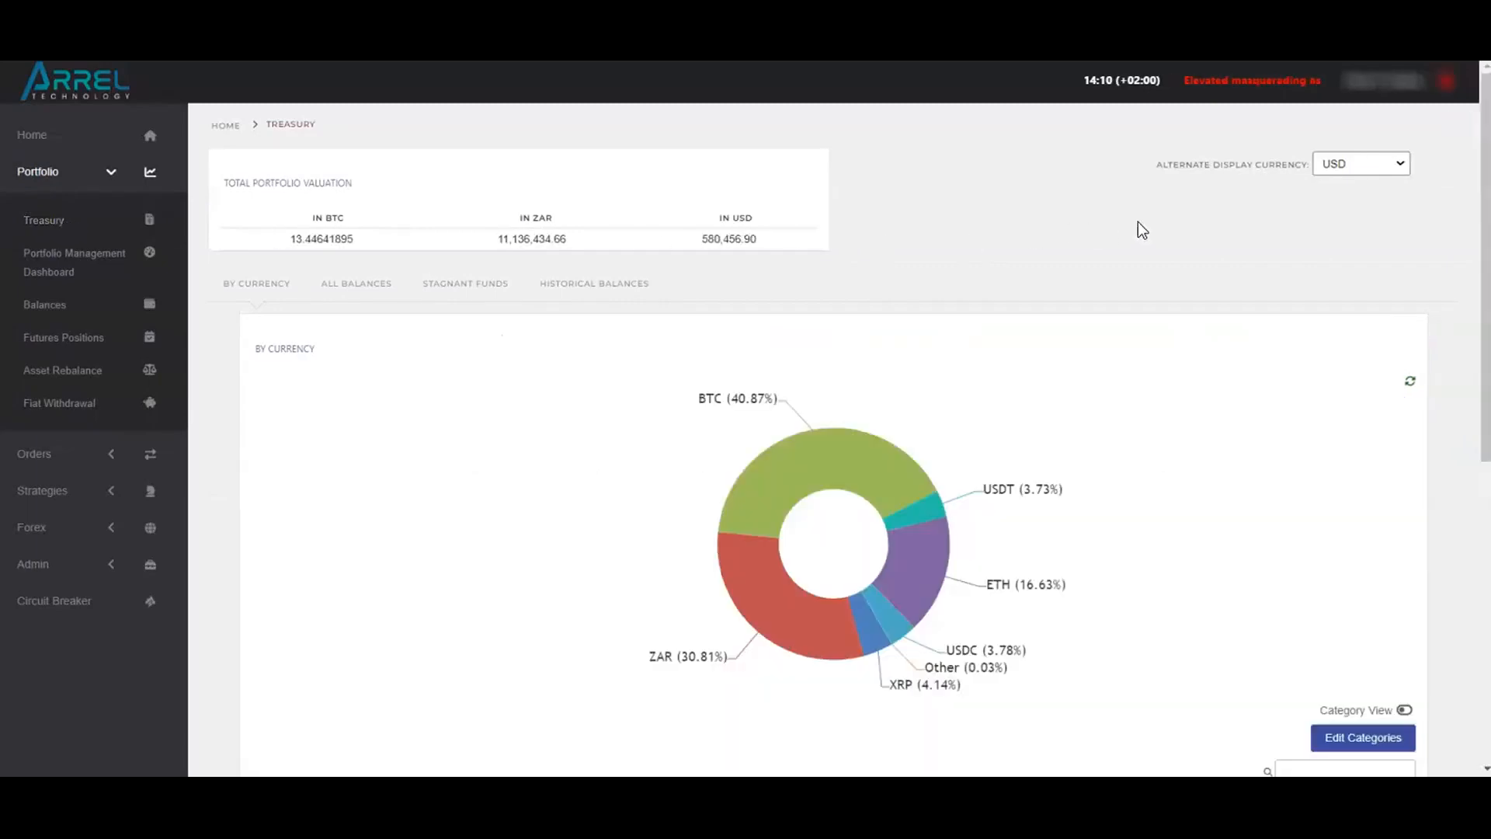
left_click(1405, 164)
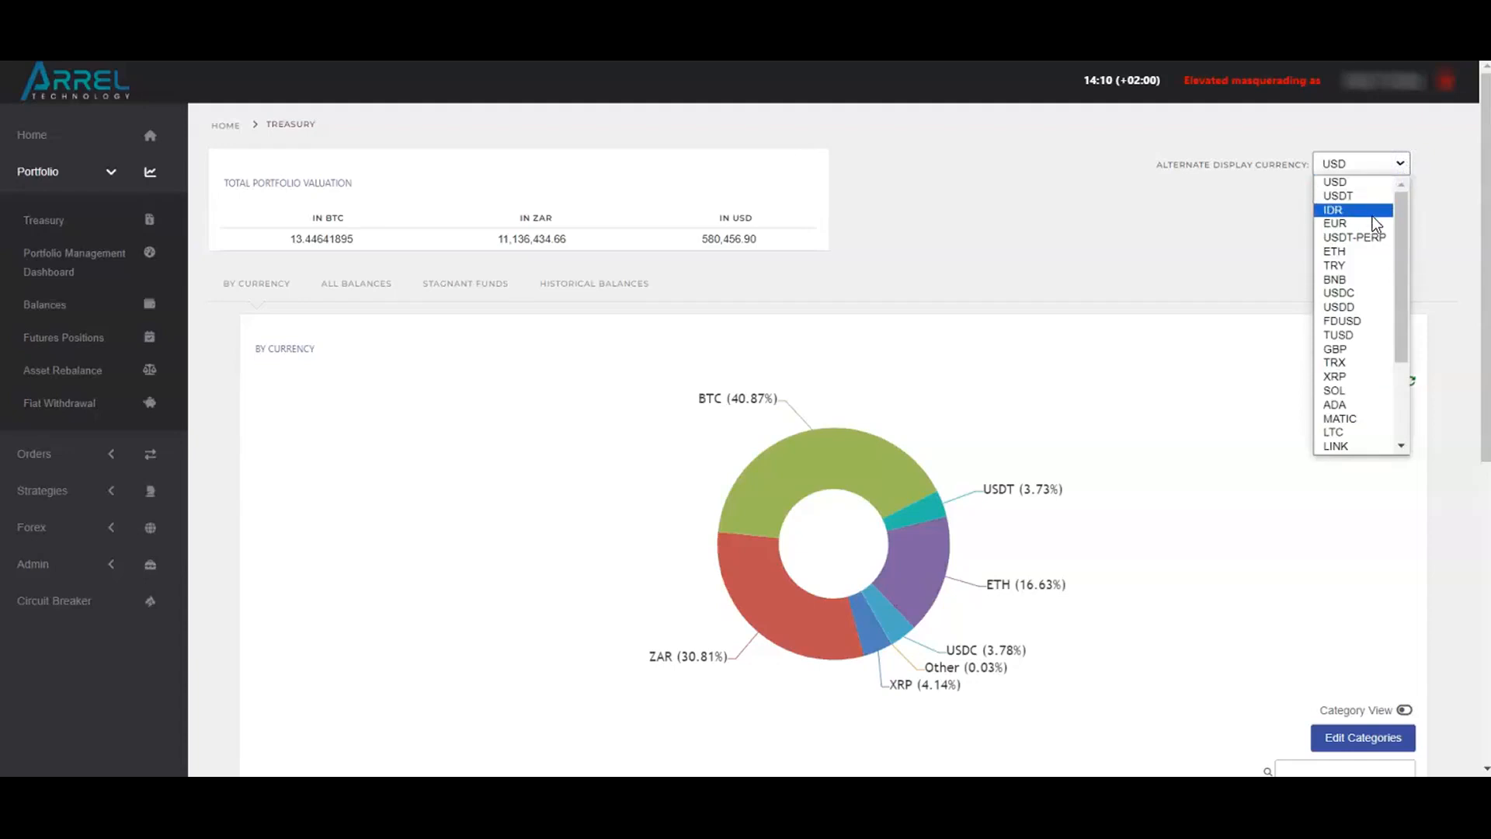
left_click(1363, 175)
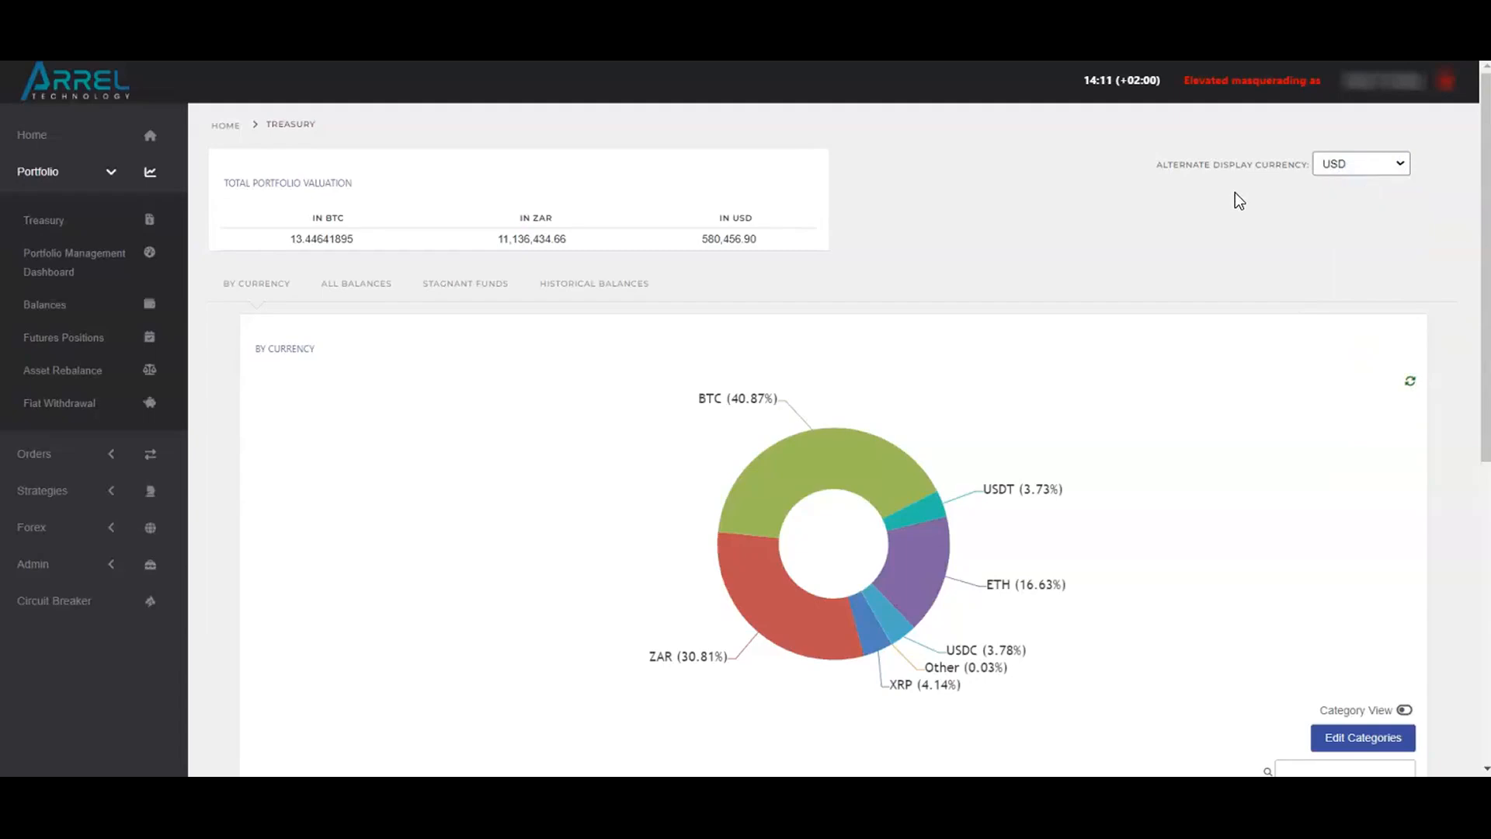
Review the editable asset categories and the category choices offered for BTC without changing them
scroll(1235, 192, "down", 5)
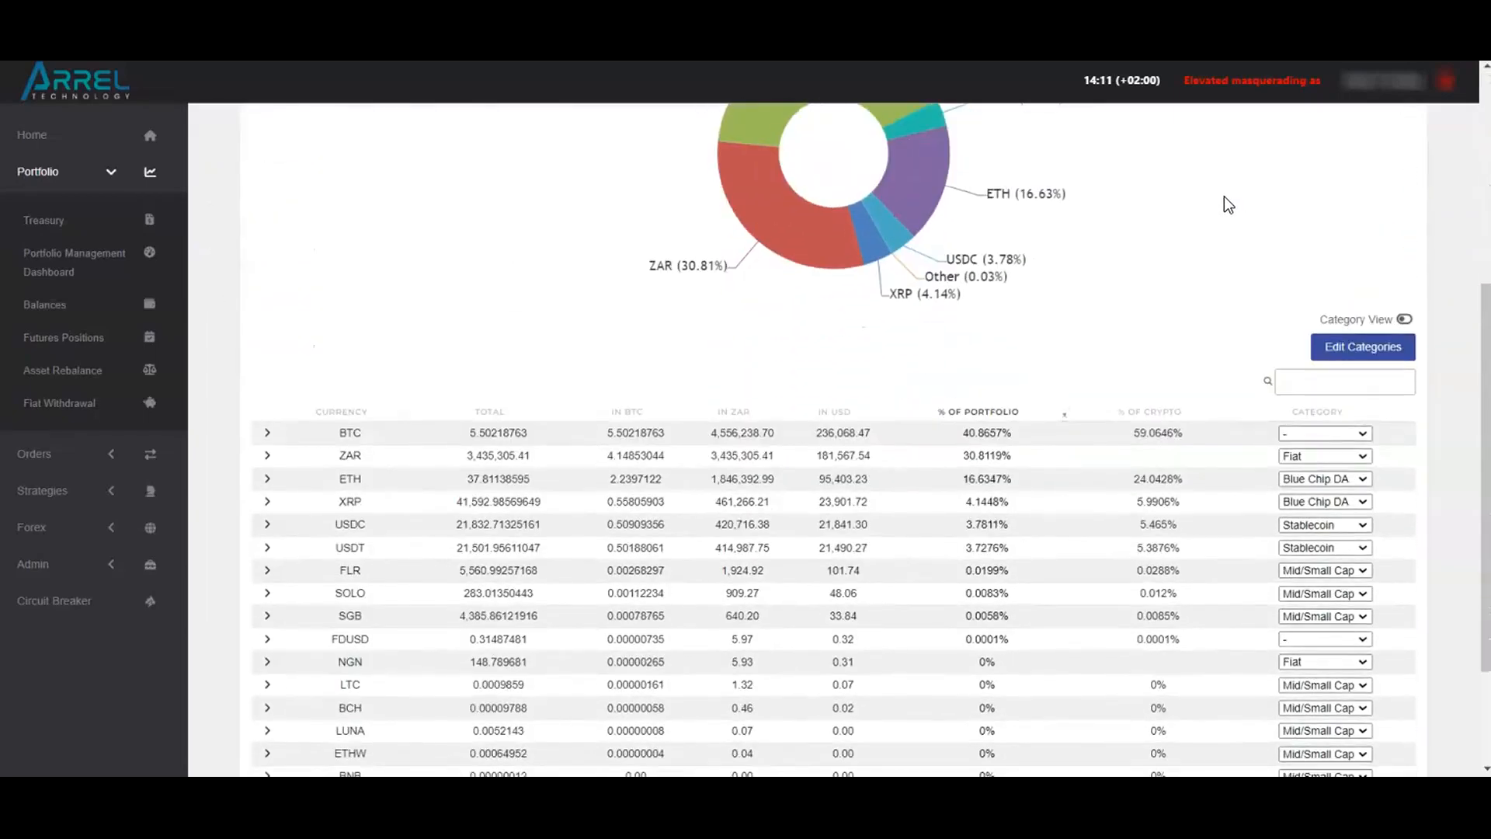
left_click(1365, 345)
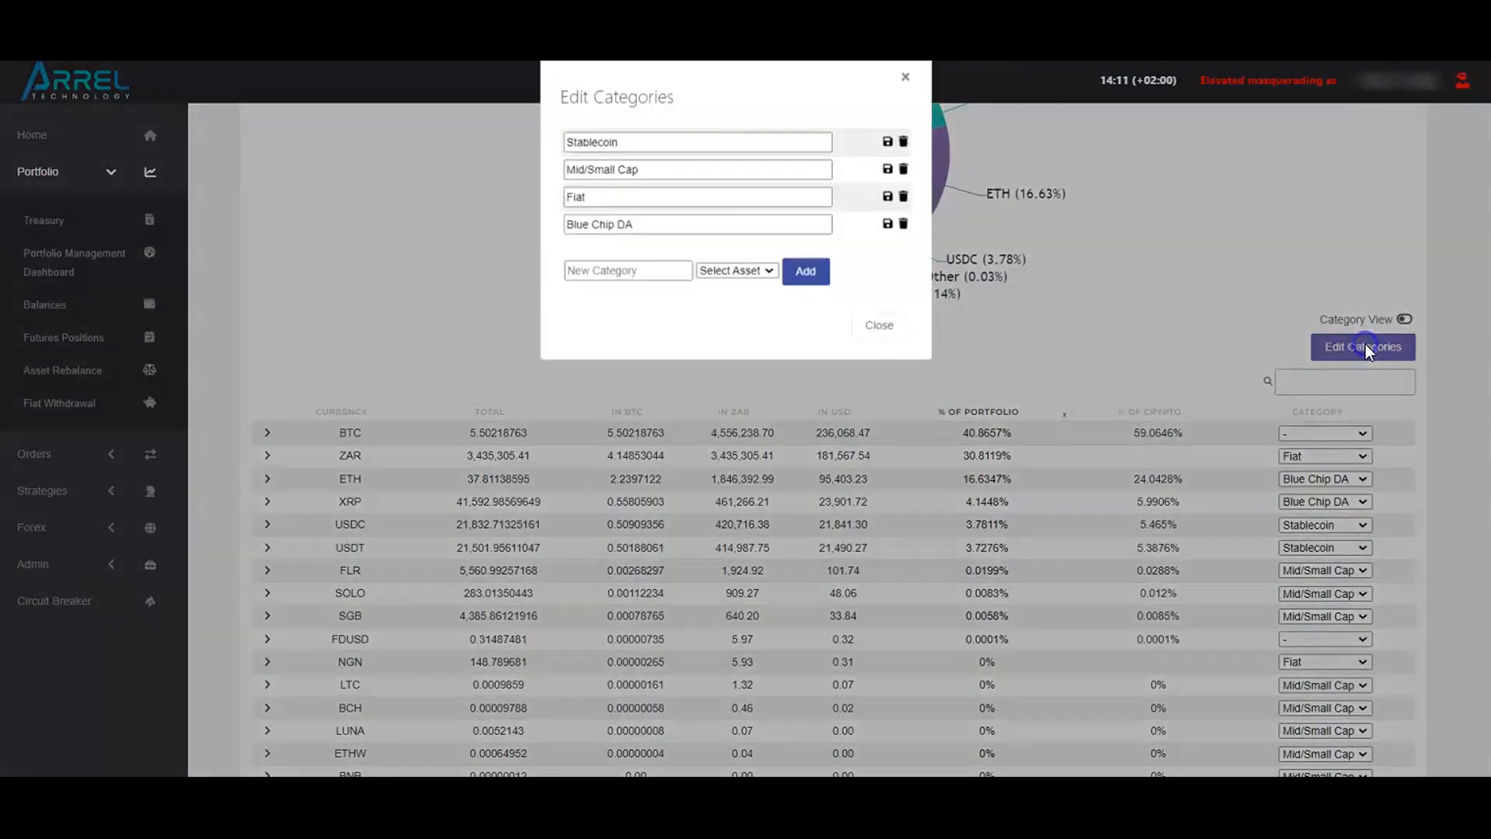
left_click(708, 165)
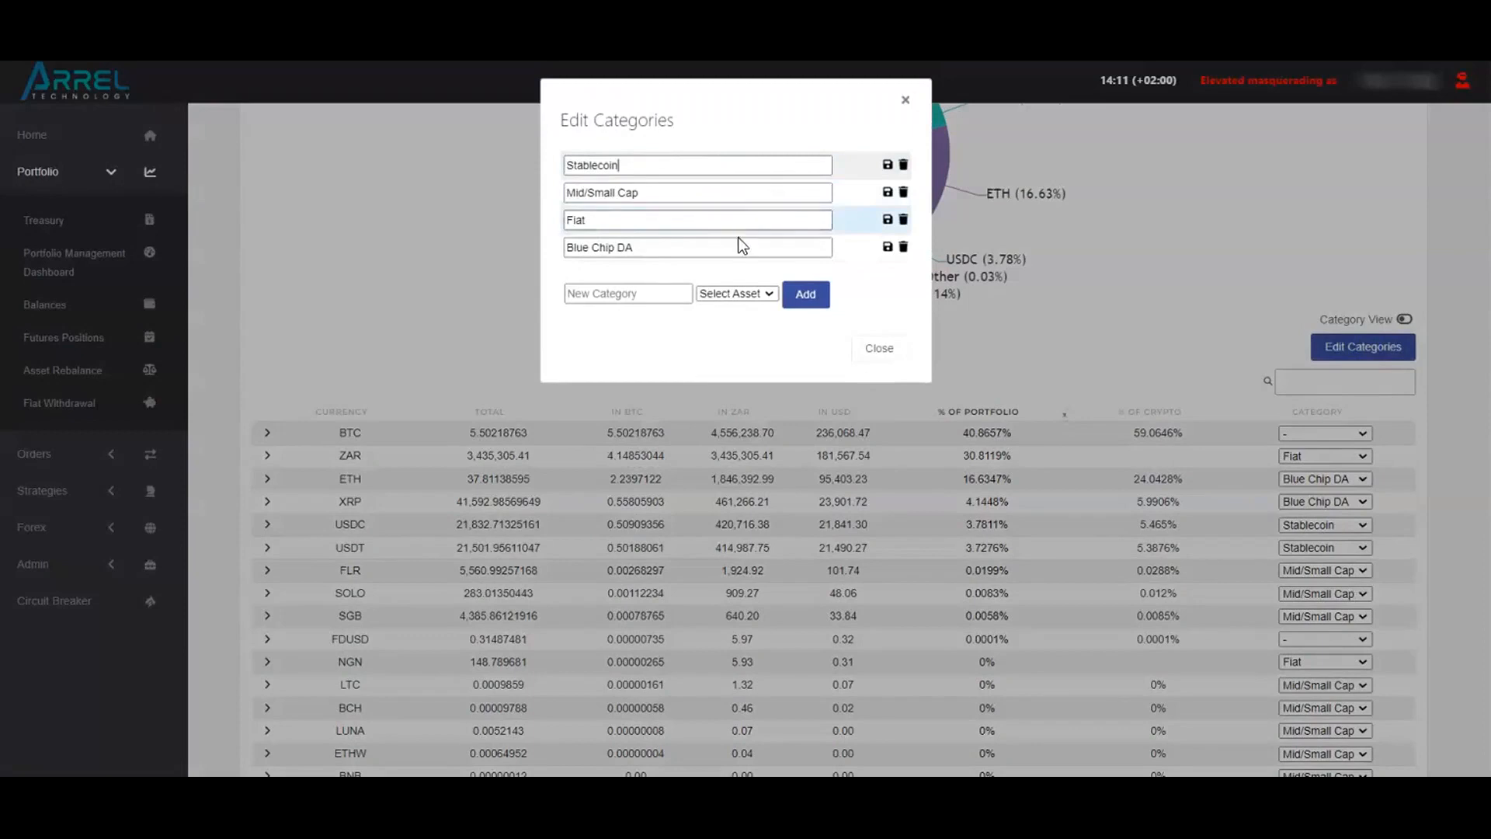
left_click(879, 348)
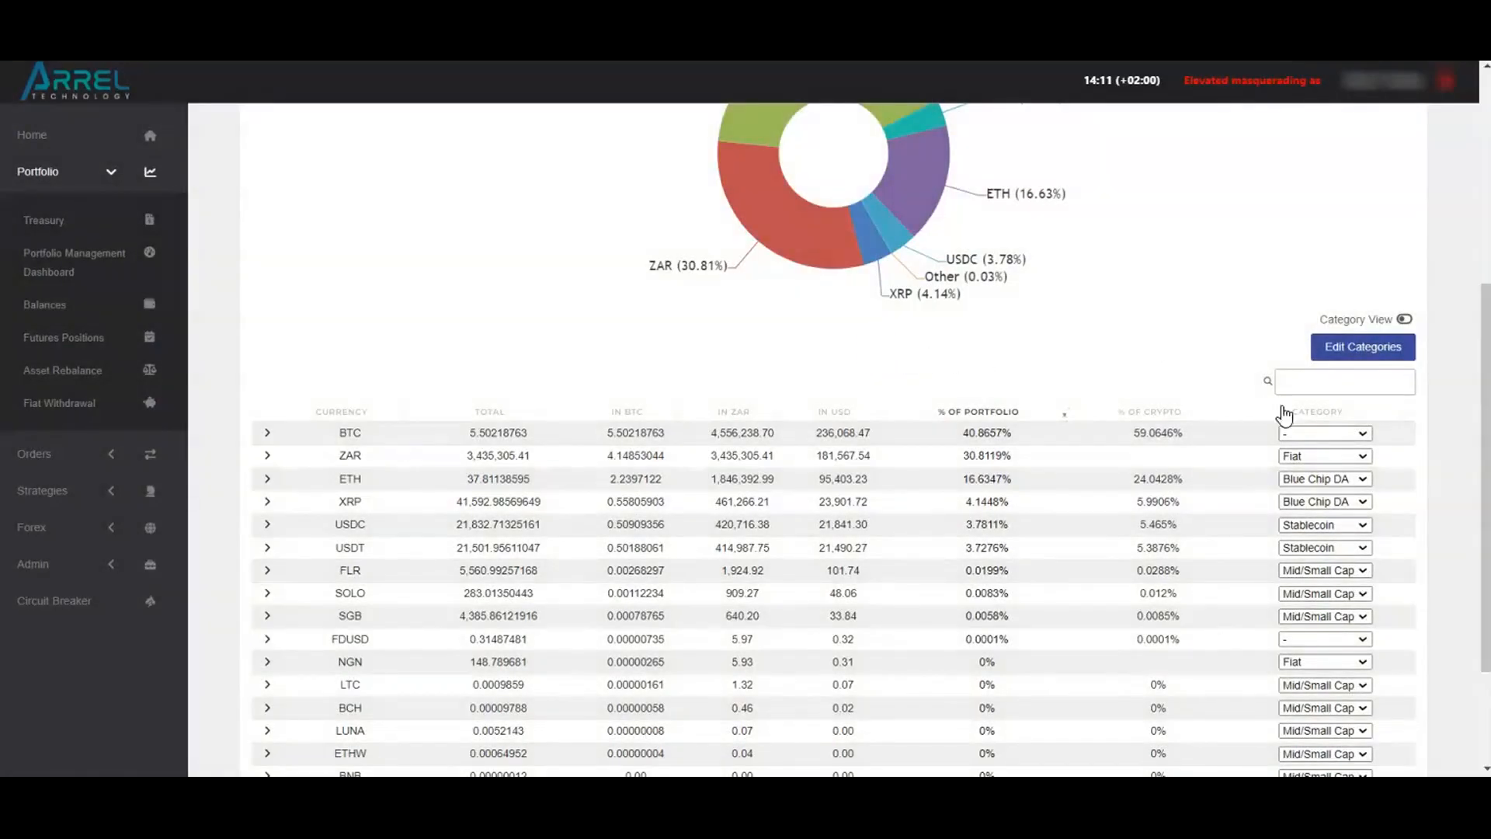
left_click(1364, 435)
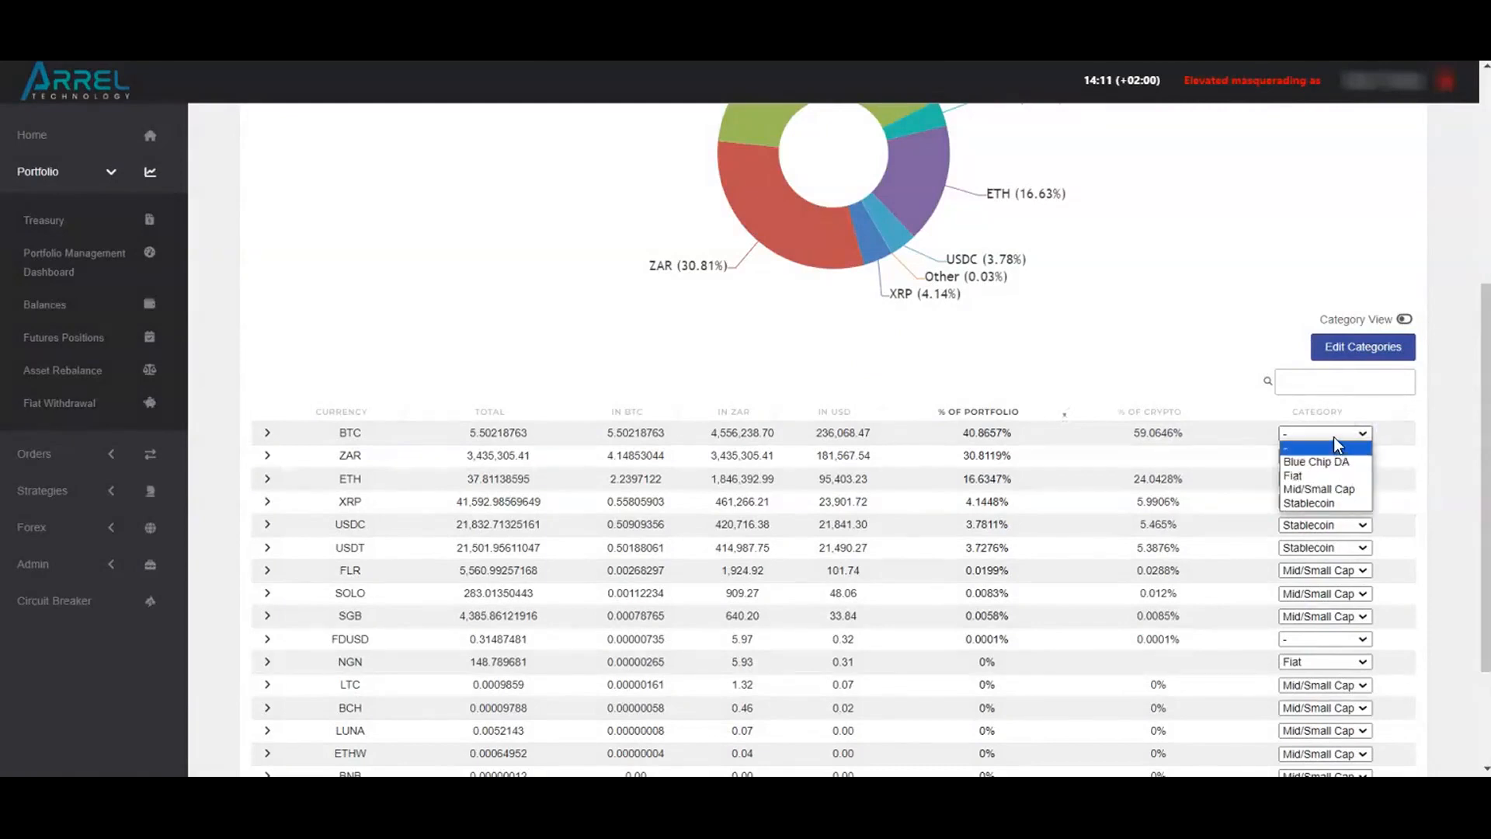
left_click(1334, 439)
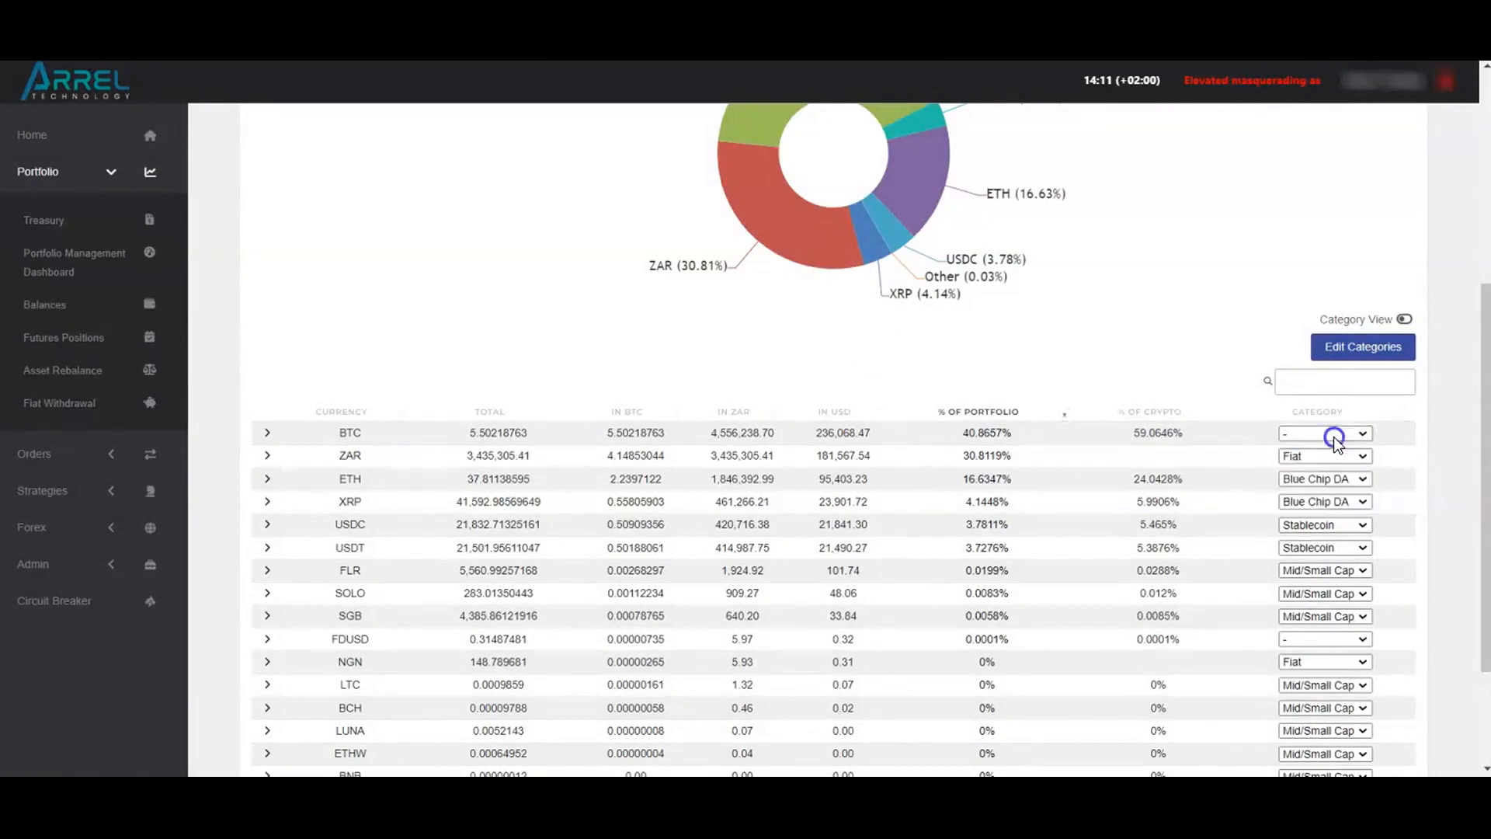
Switch the currency chart to category view and expand the BTC balance details
left_click(1404, 318)
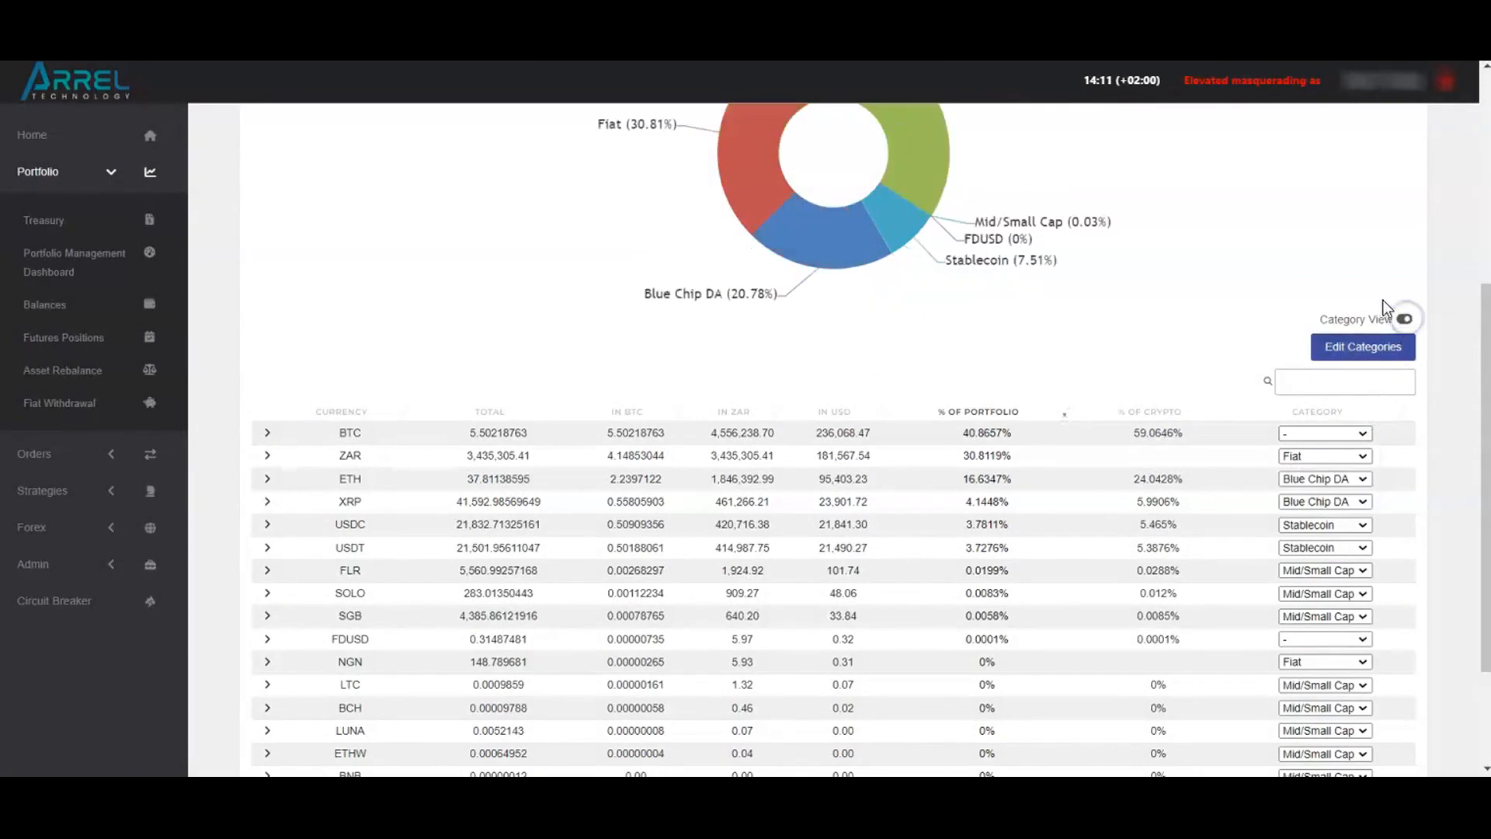
scroll(1382, 304, "up", 1)
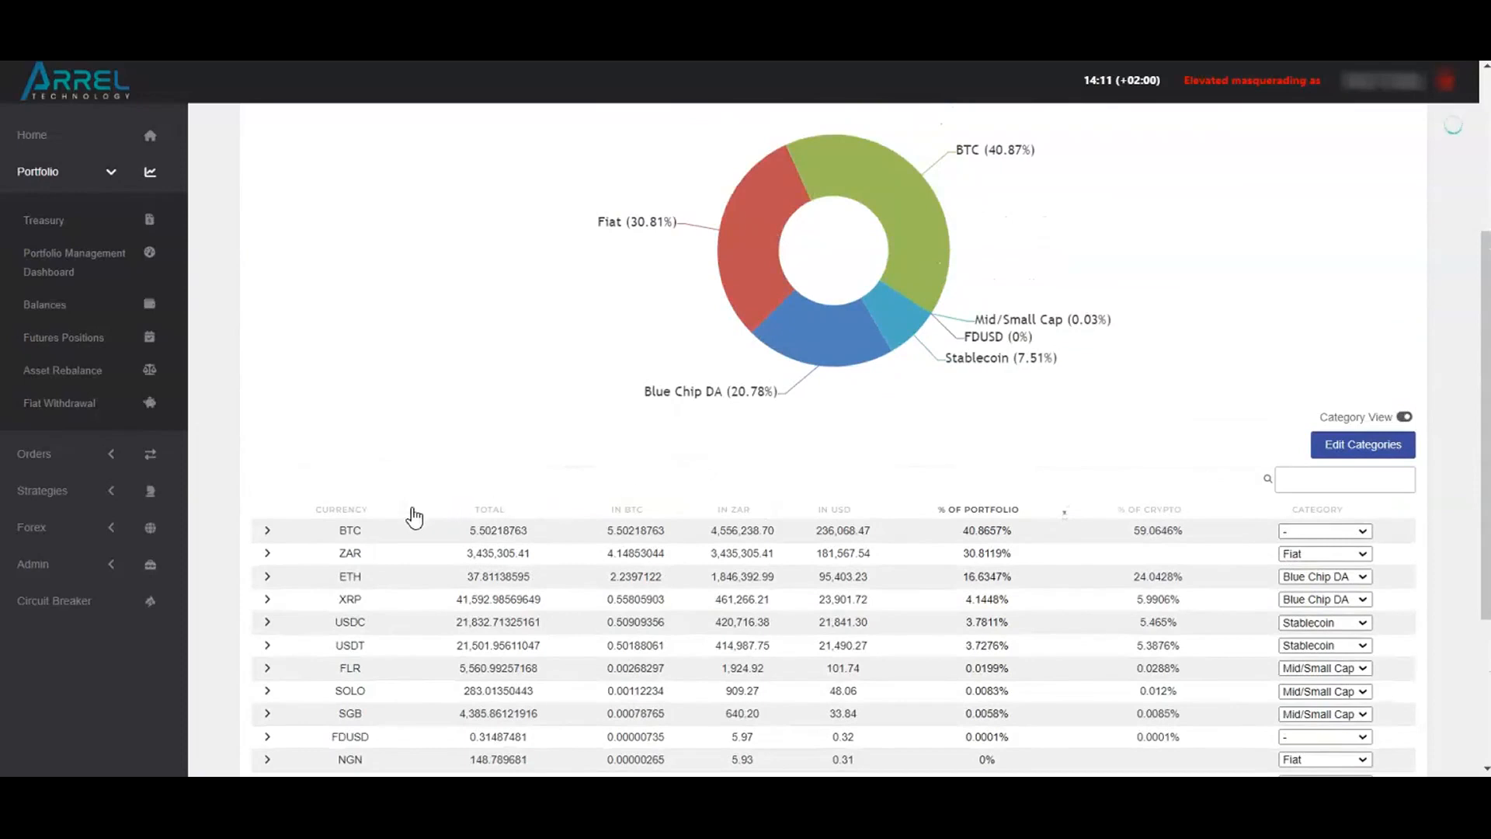
left_click(267, 532)
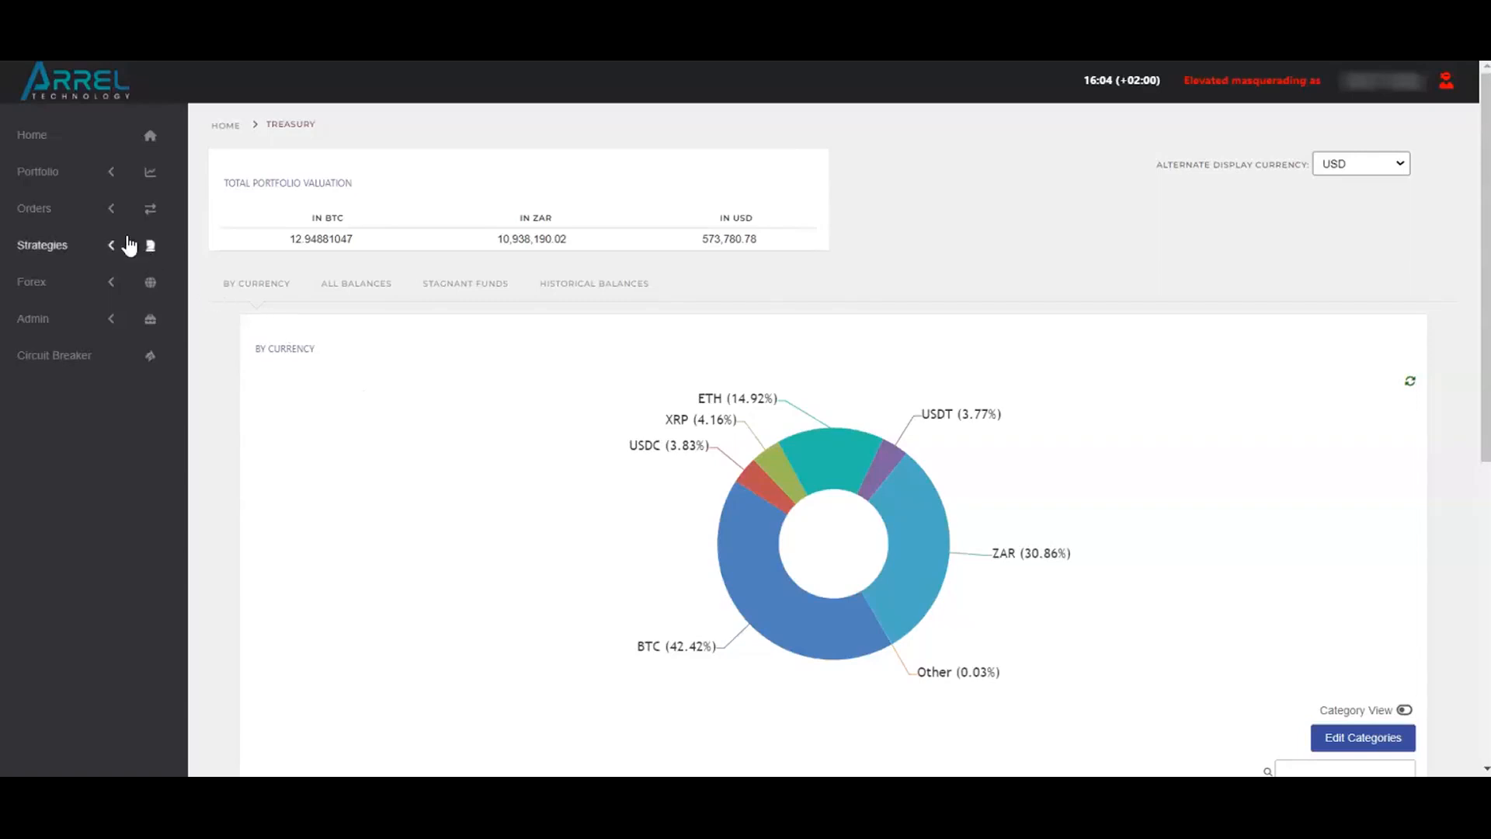
Start a new asset rebalance instruction that moves USDC from Luno to Valr
left_click(54, 178)
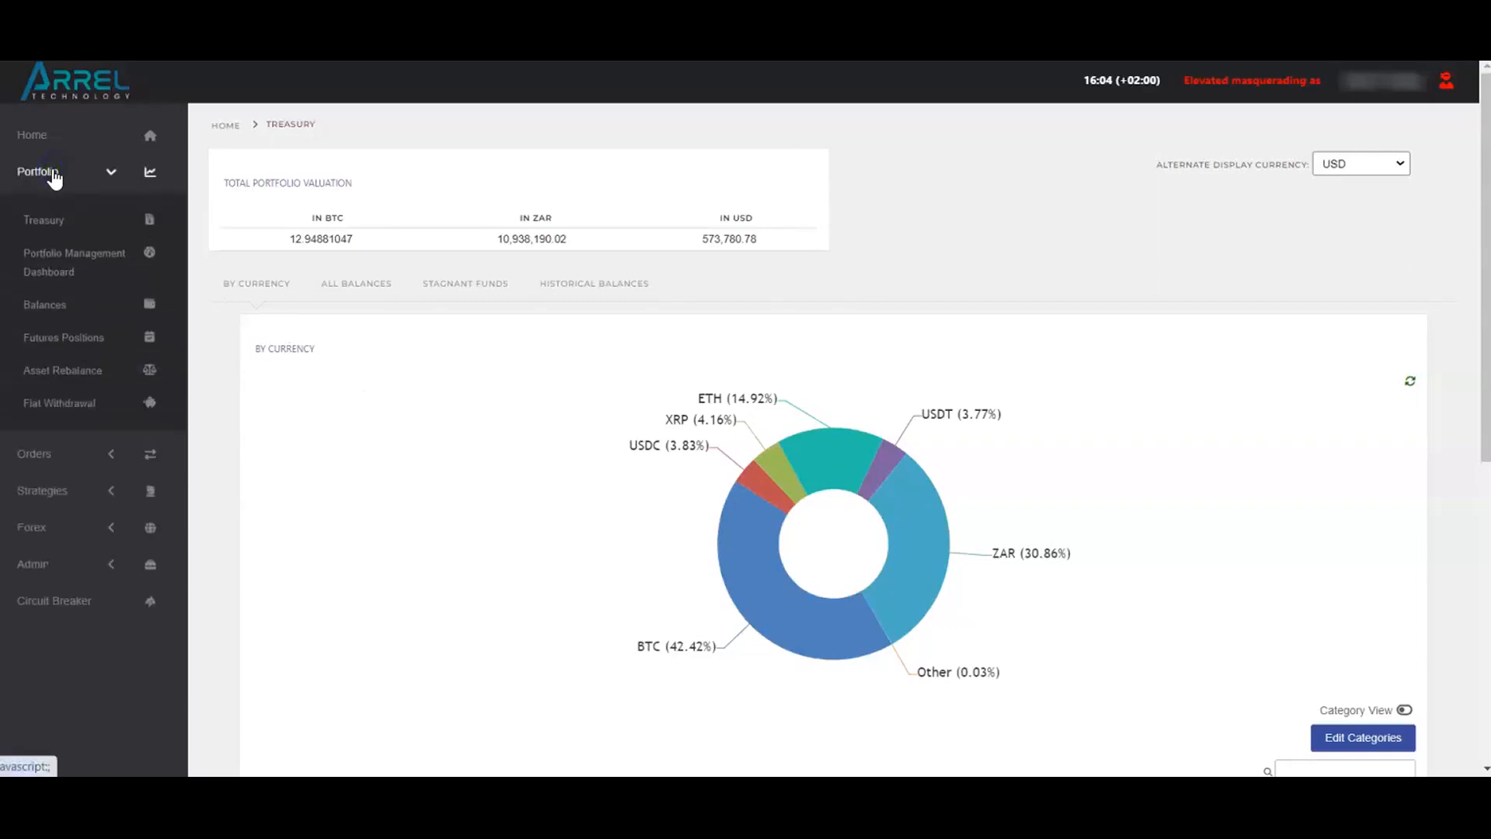
left_click(55, 369)
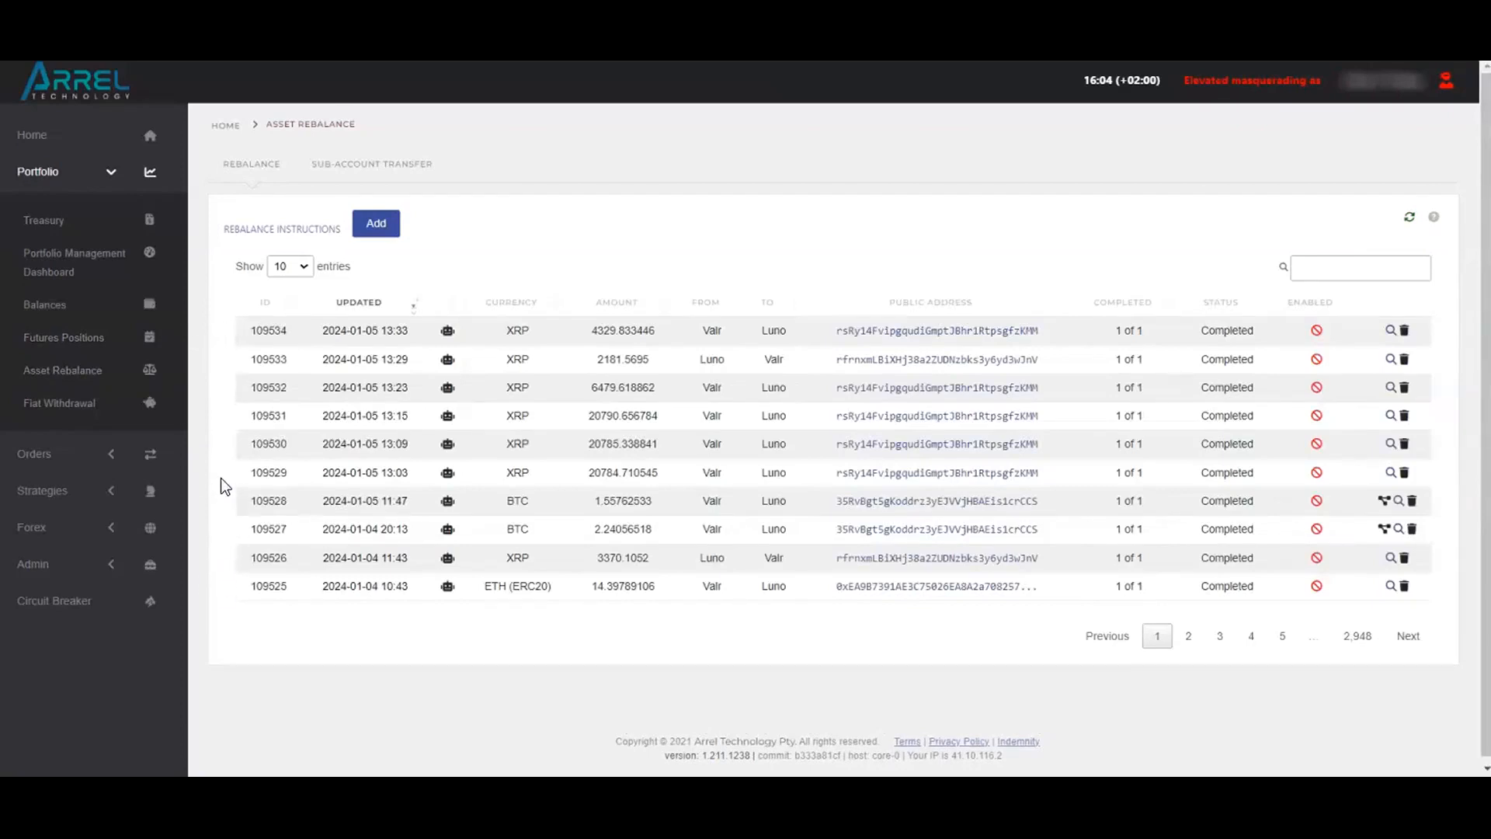
left_click(378, 227)
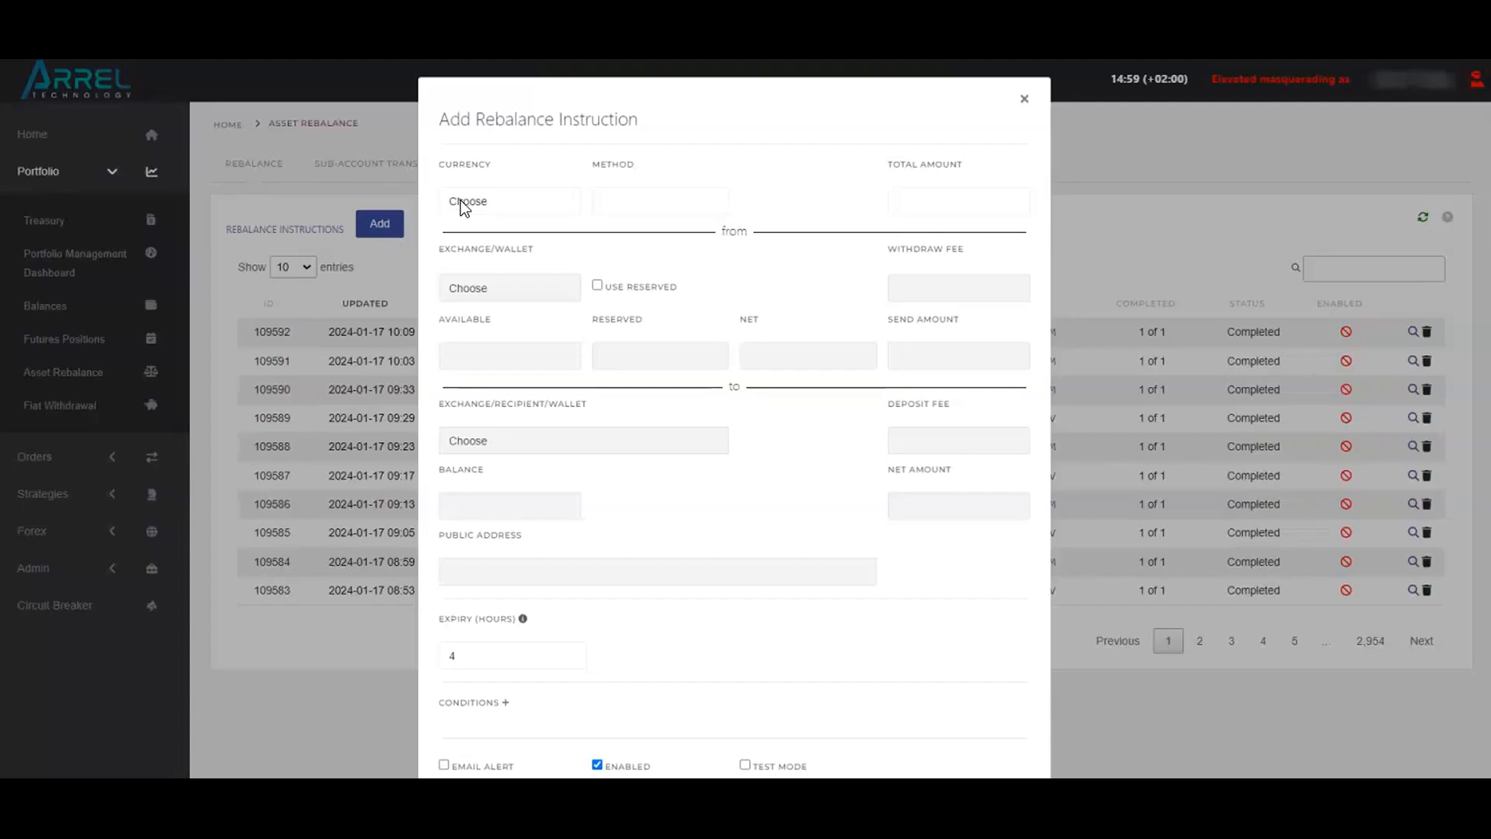
left_click(470, 204)
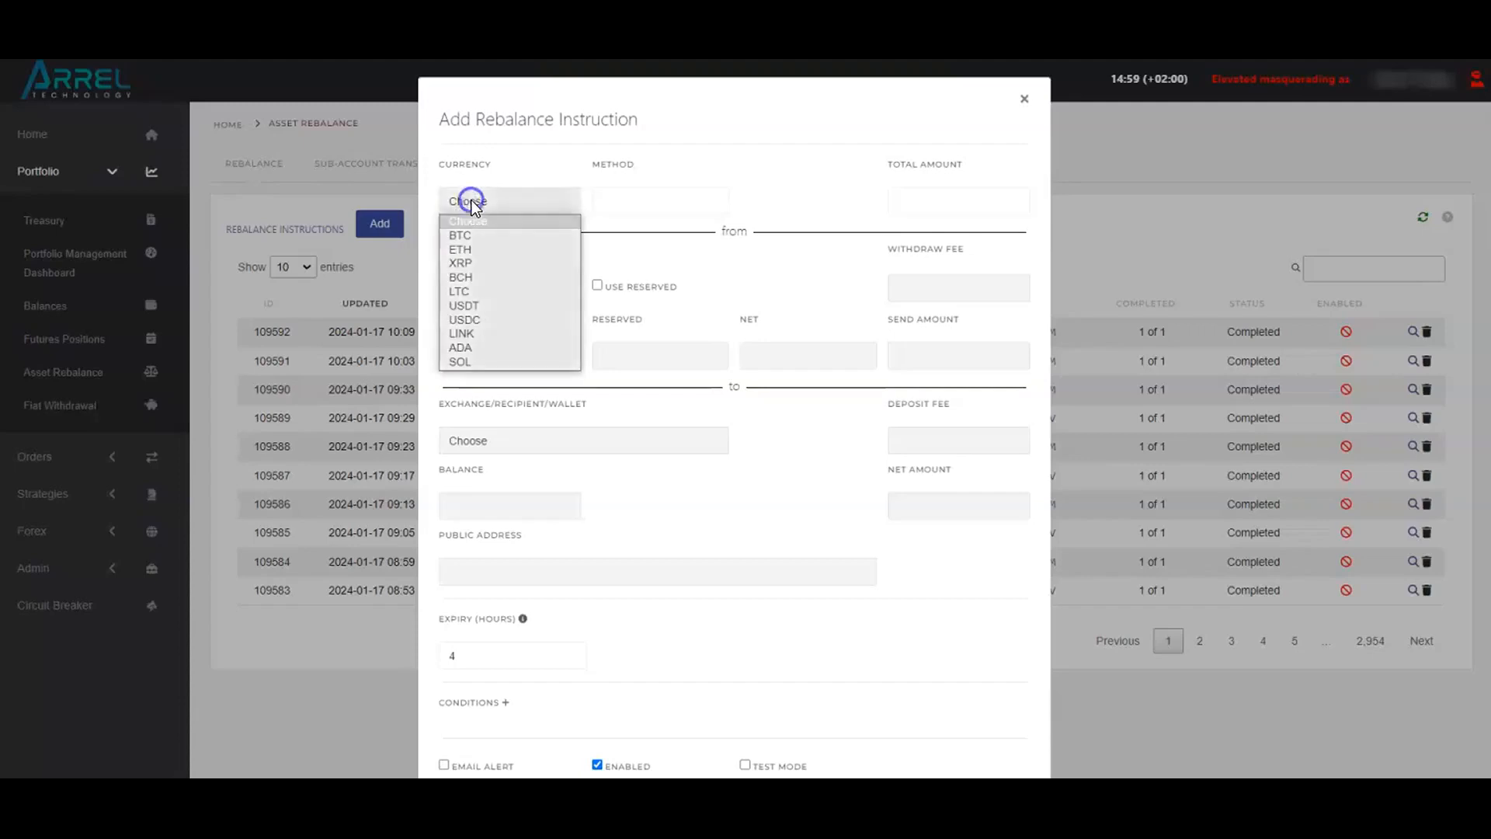
left_click(475, 319)
left_click(481, 289)
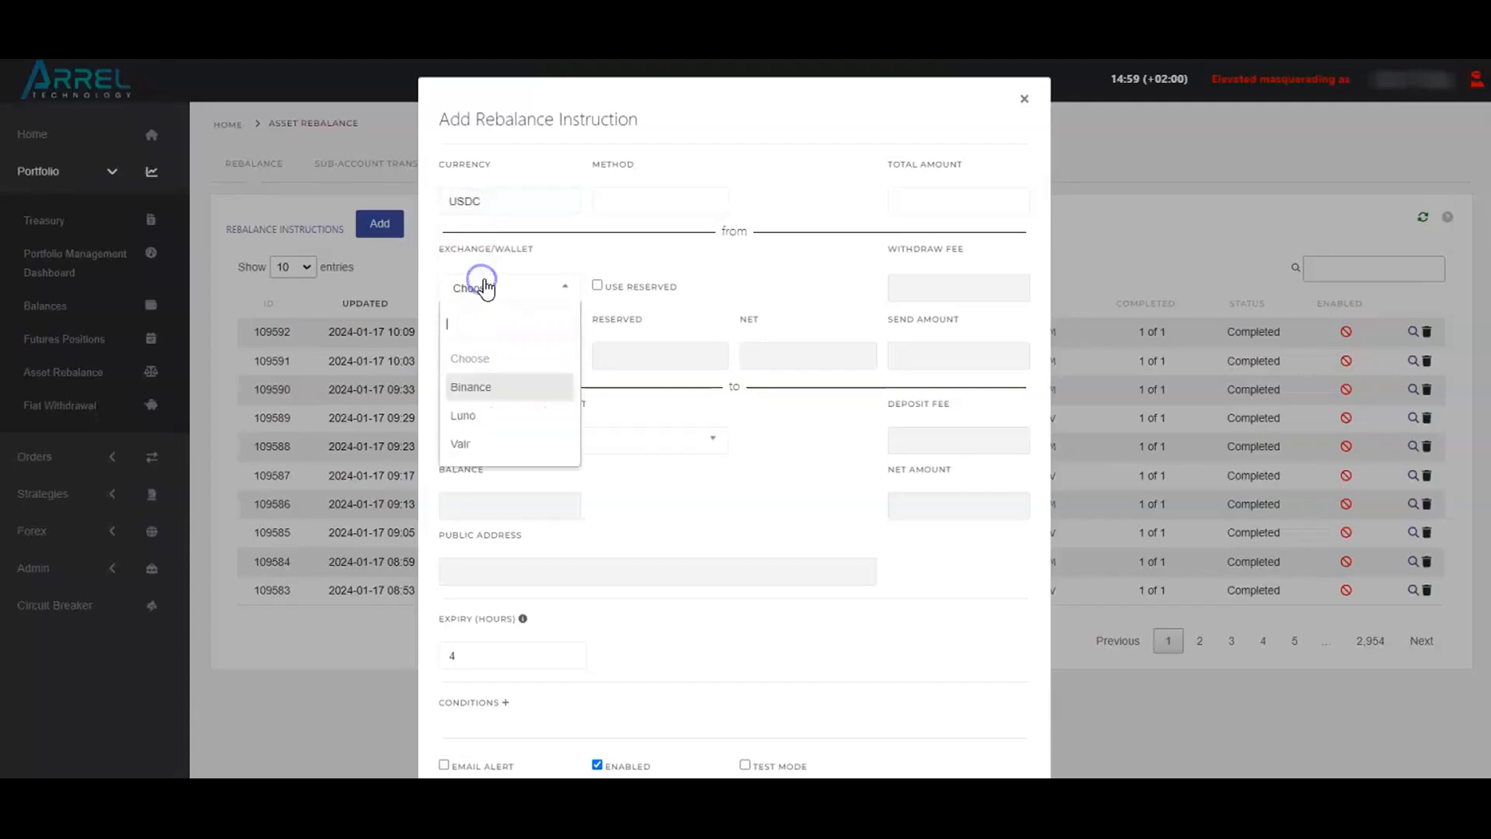
left_click(478, 416)
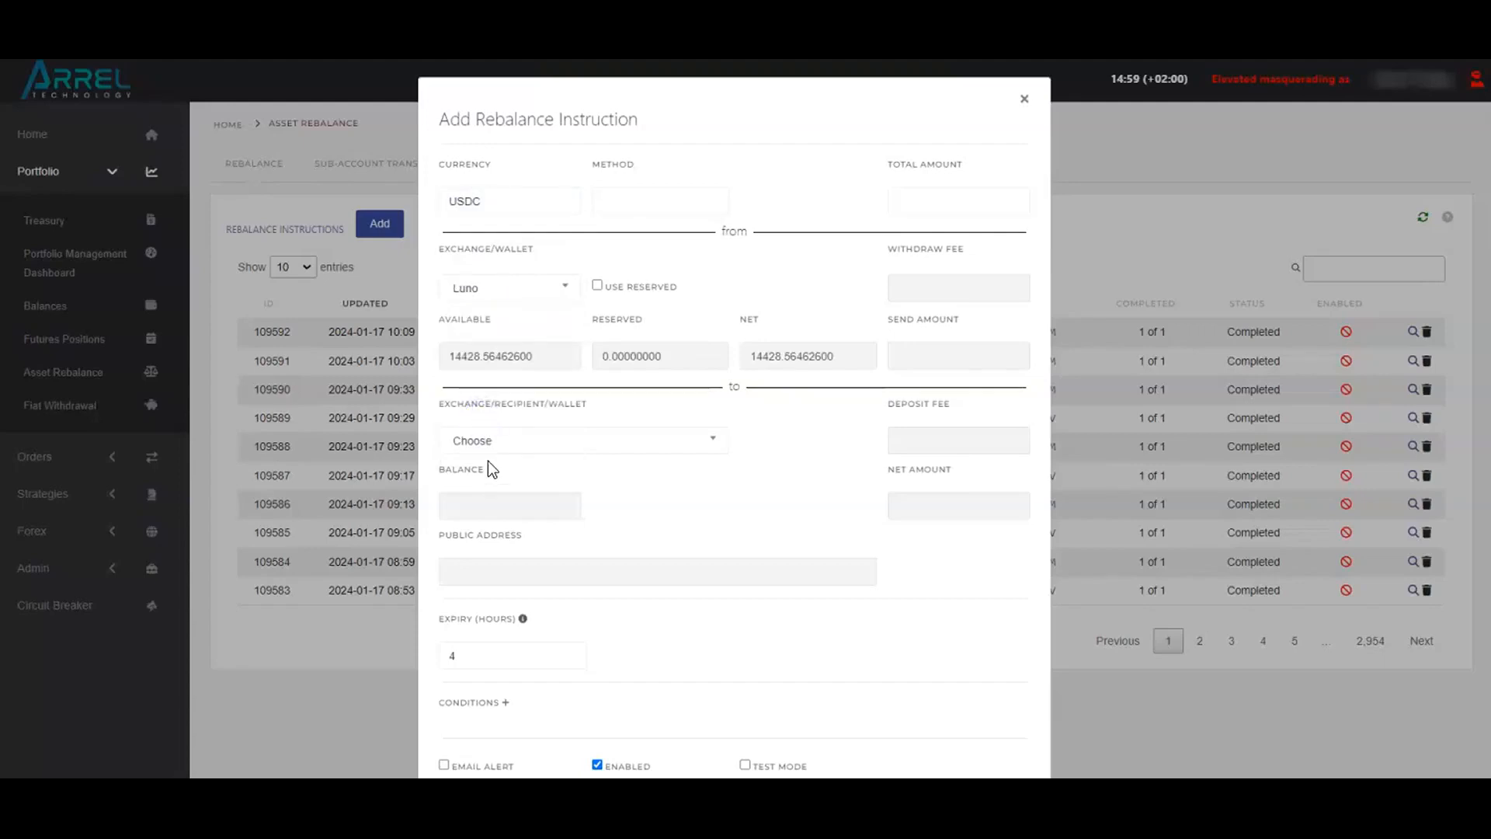
left_click(491, 441)
left_click(495, 599)
Choose ERC20 as the transfer method and set the rebalance instruction's total amount to 105
left_click(635, 202)
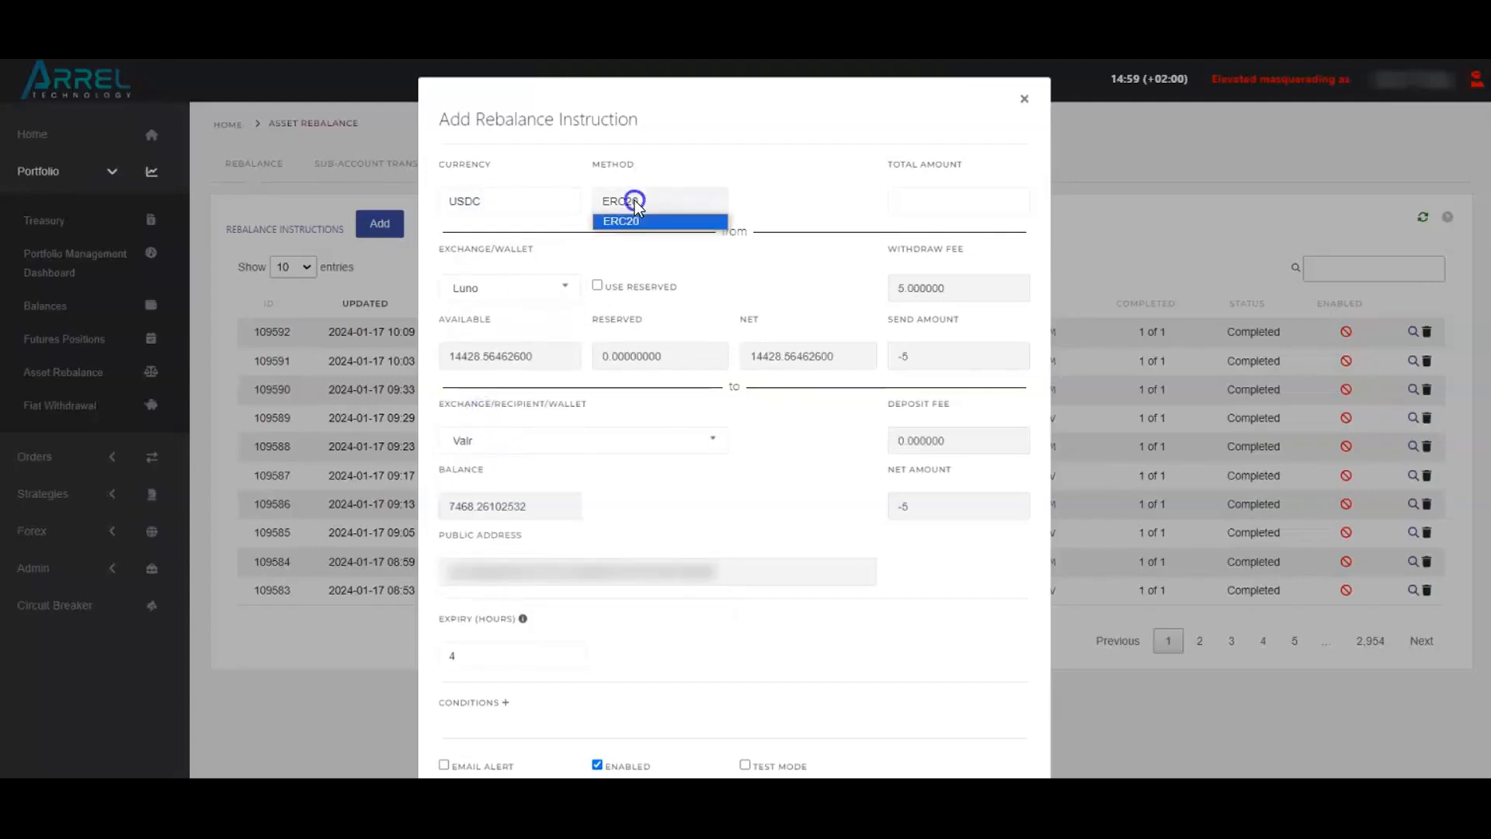
left_click(677, 222)
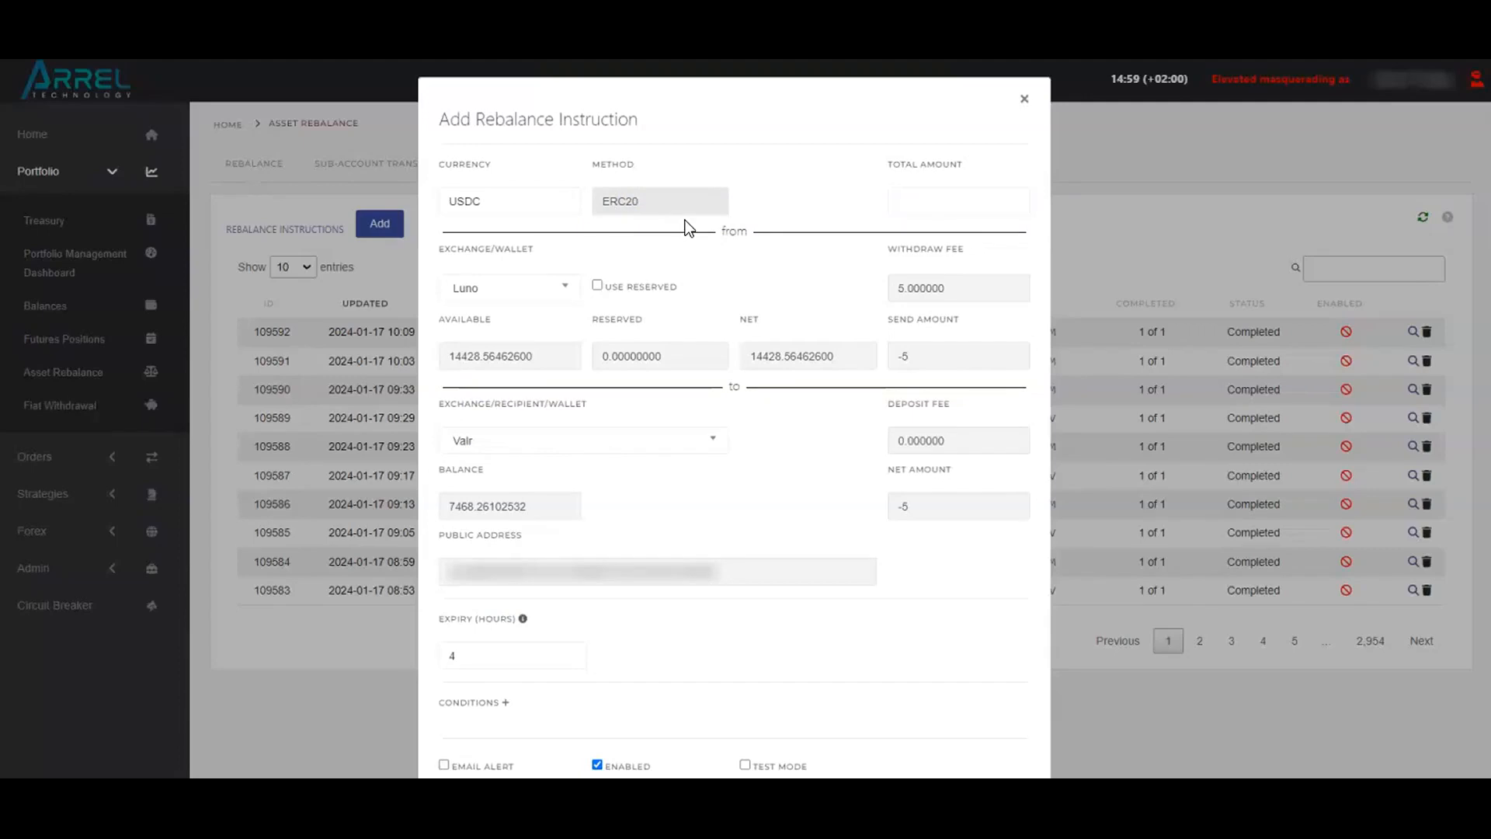
left_click(901, 203)
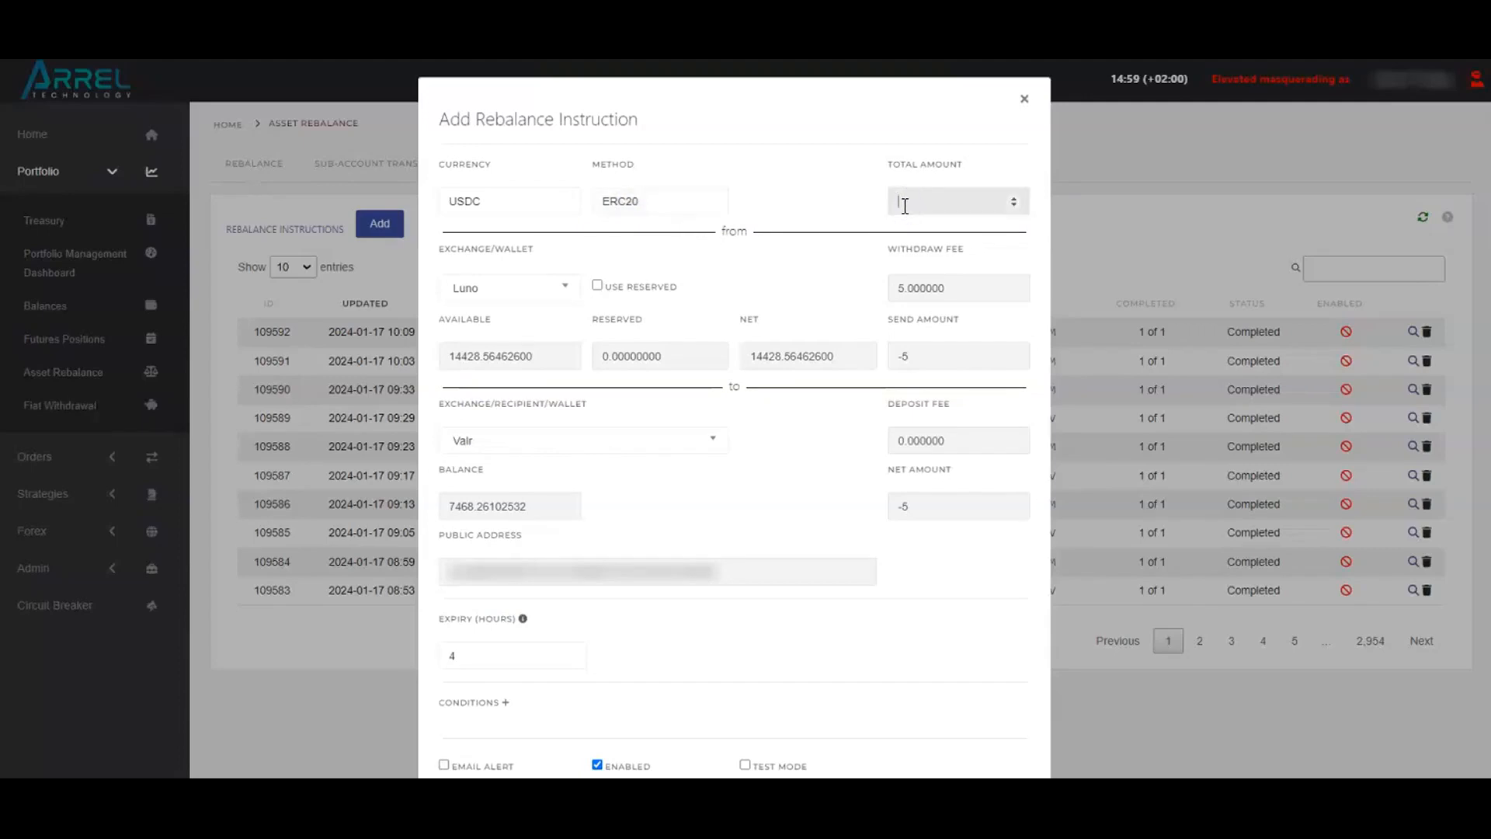
type("105")
left_click(878, 292)
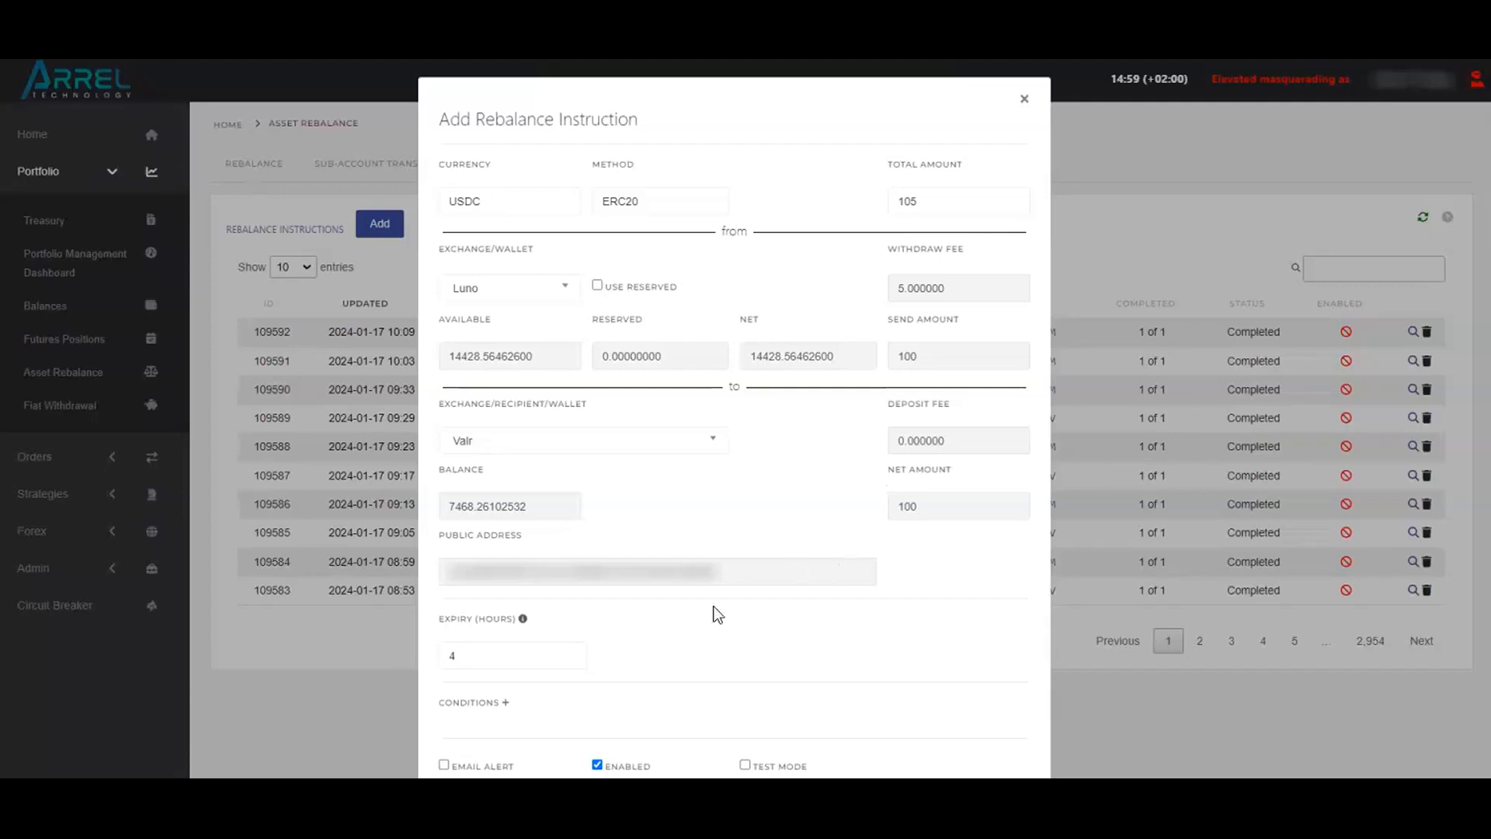
Open the rebalance instruction's expiry in hours for editing
left_click(528, 657)
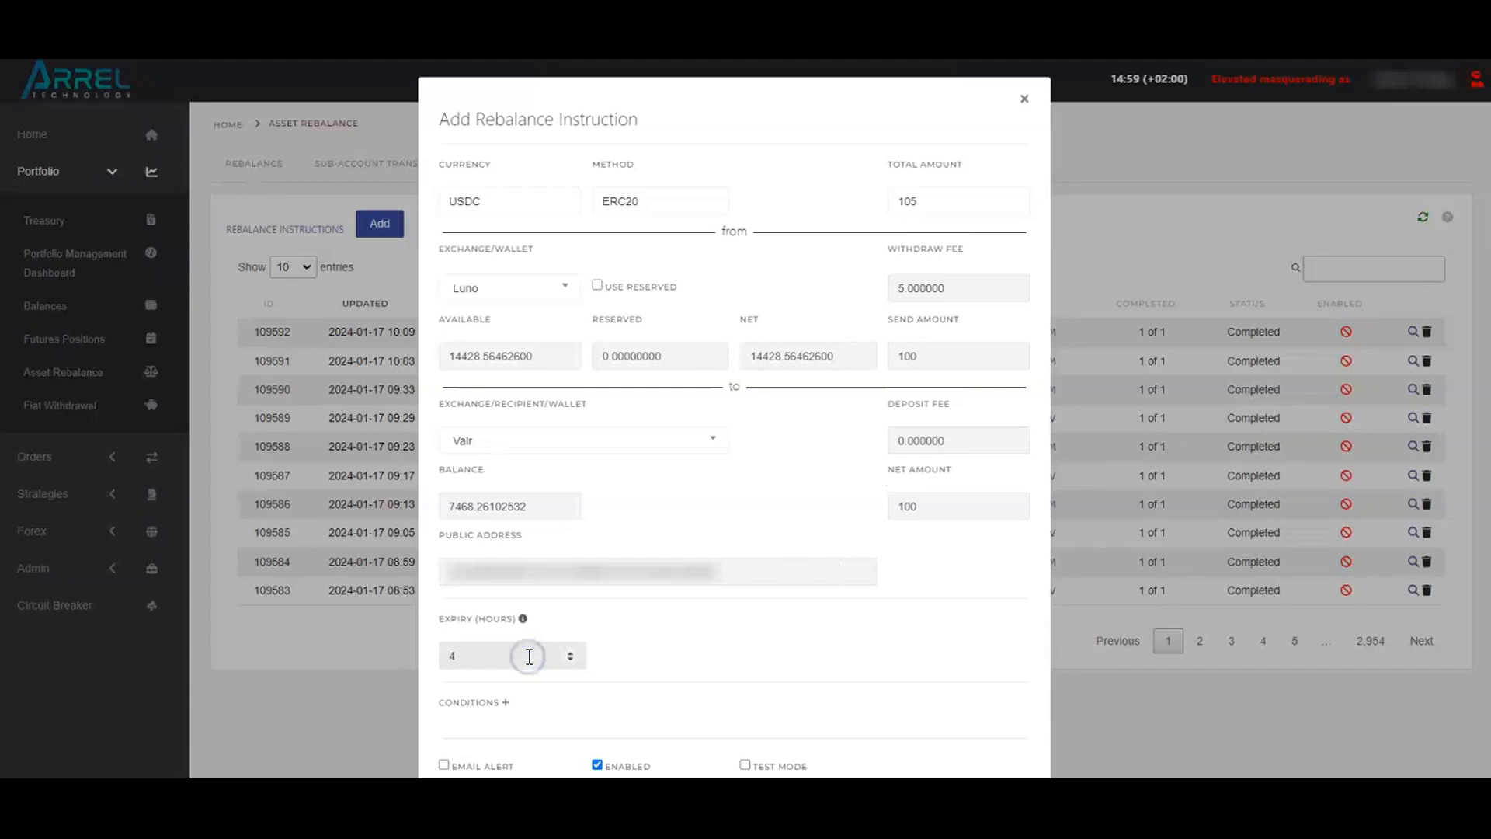